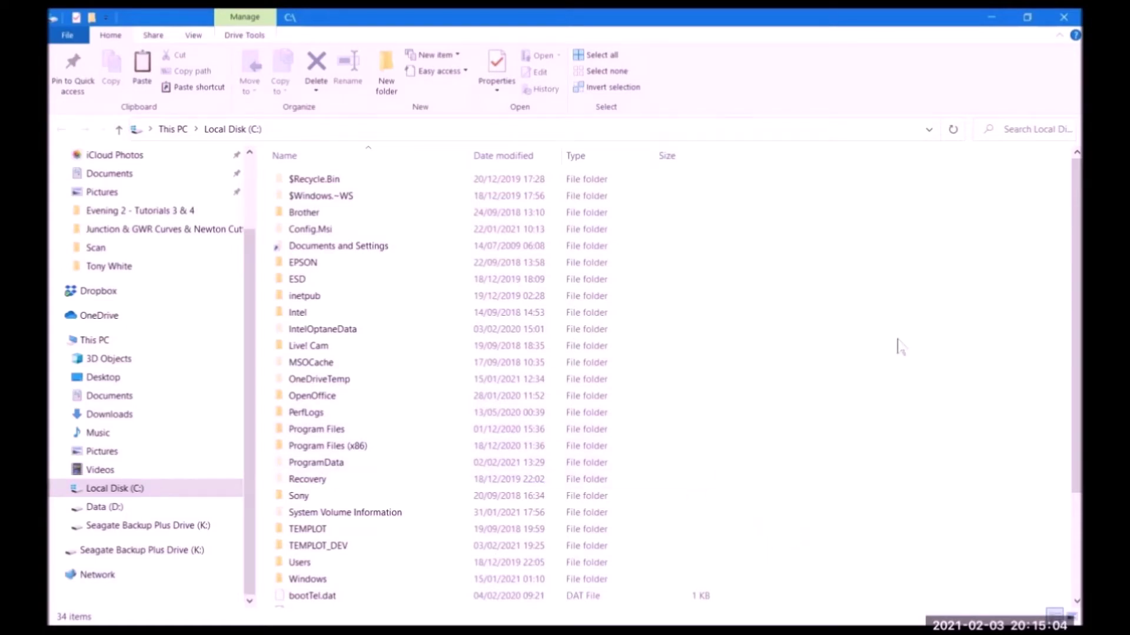
Step: Compare the TEMPLOT and TEMPLOT_DEV folders on Local Disk (C:) and open TEMPLOT_DEV
{"action": "scroll", "coordinate": [901, 371], "scroll_direction": "down", "scroll_amount": 1}
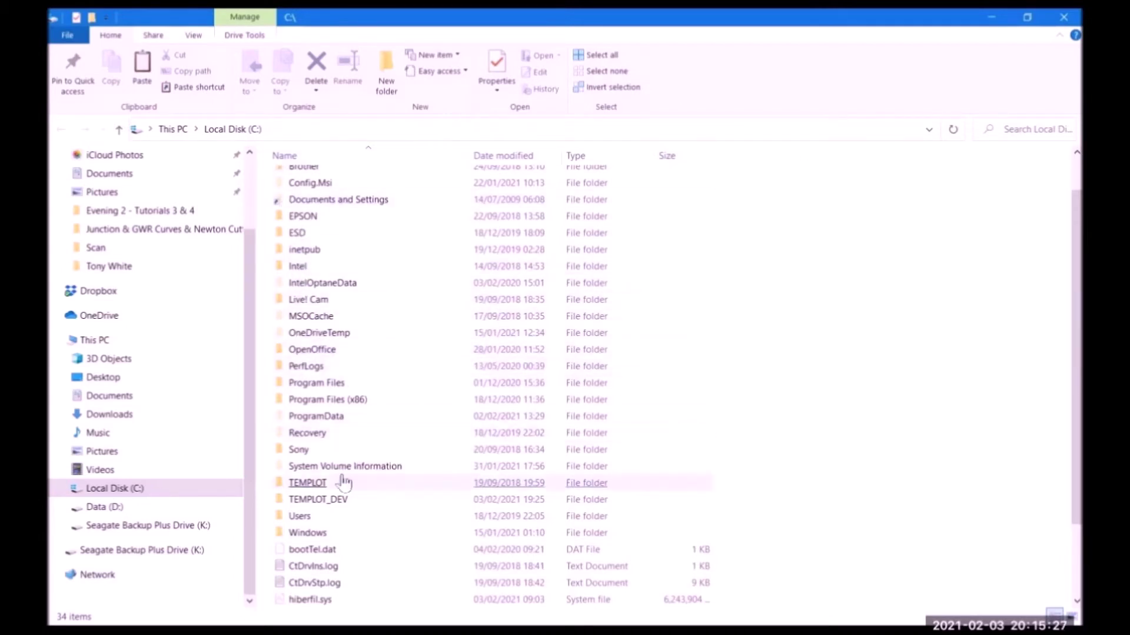
{"action": "left_click", "coordinate": [301, 484]}
{"action": "left_click", "coordinate": [312, 504]}
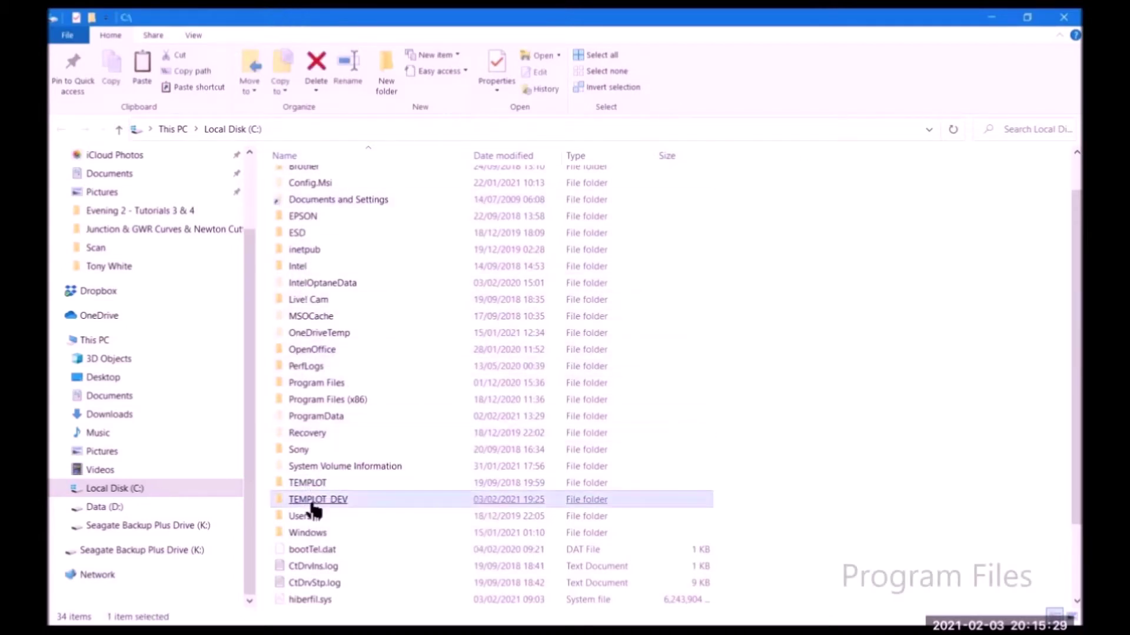
{"action": "left_click", "coordinate": [313, 485]}
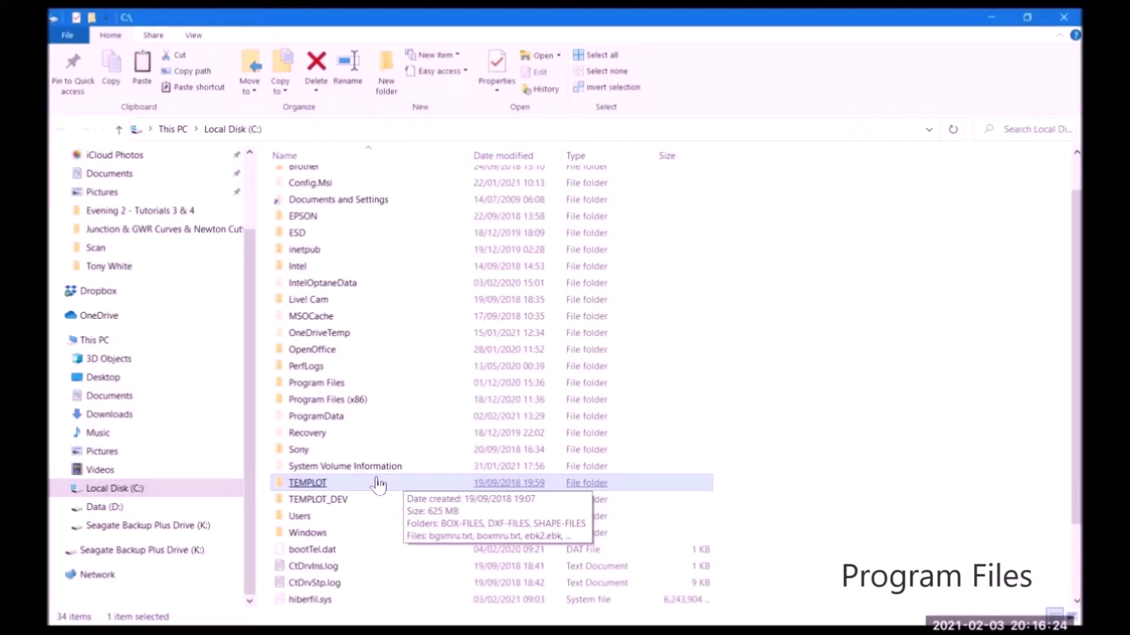
{"action": "left_click", "coordinate": [339, 504]}
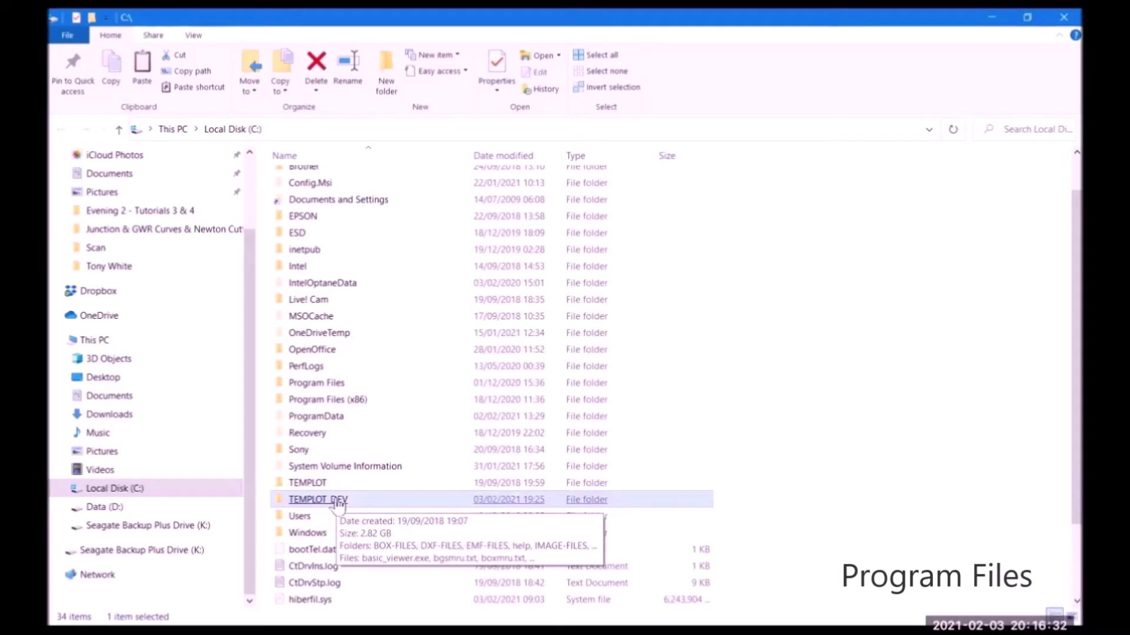
{"action": "double_click", "coordinate": [339, 504]}
{"action": "left_click", "coordinate": [337, 500]}
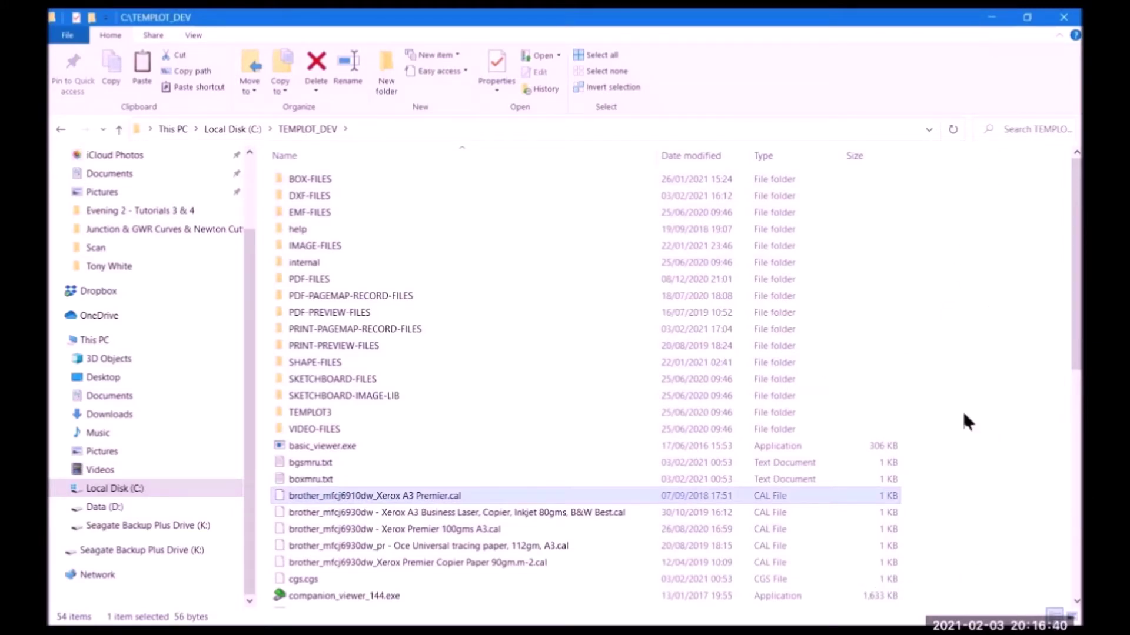
Step: Open the BOX-FILES folder and look through its subfolders and .box files
{"action": "left_click", "coordinate": [305, 179]}
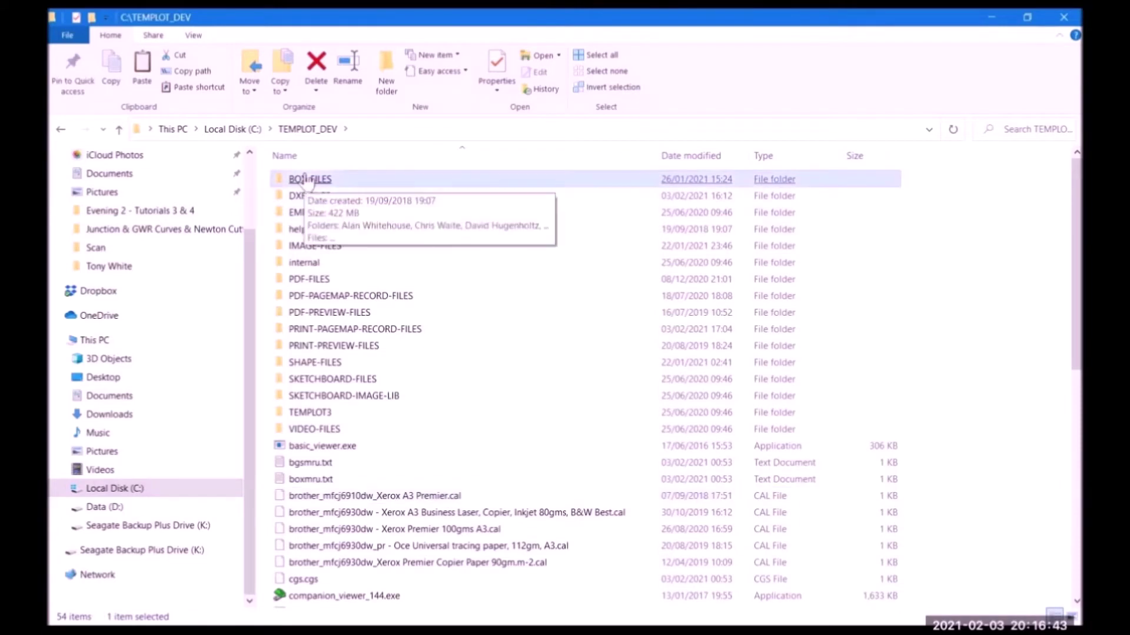
{"action": "double_click", "coordinate": [306, 179]}
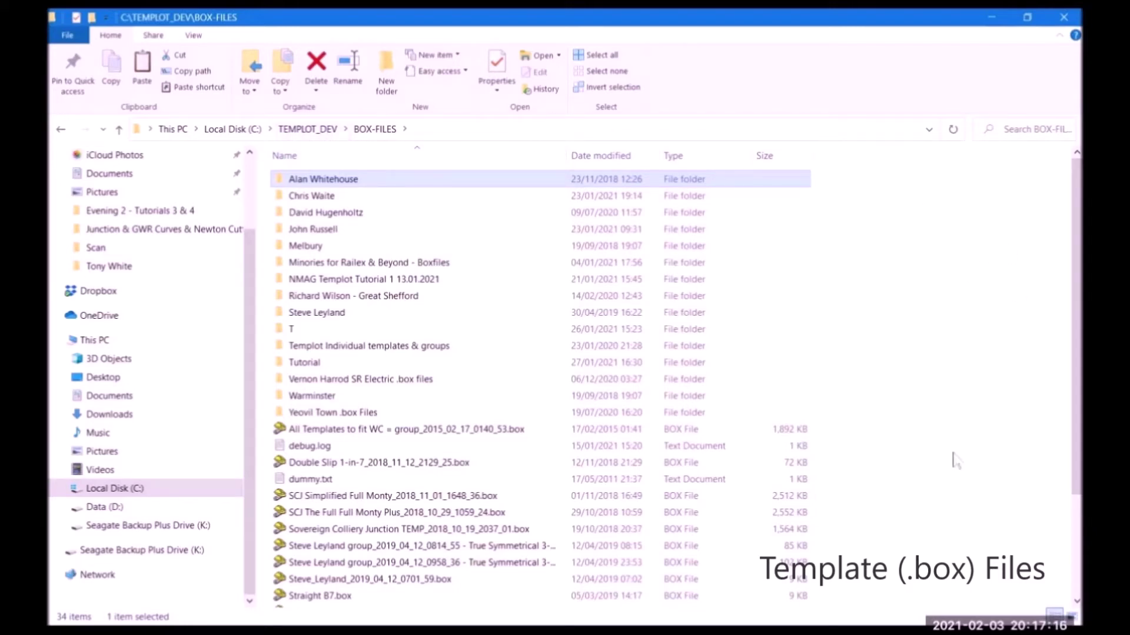
{"action": "scroll", "coordinate": [971, 353], "scroll_direction": "down", "scroll_amount": 3}
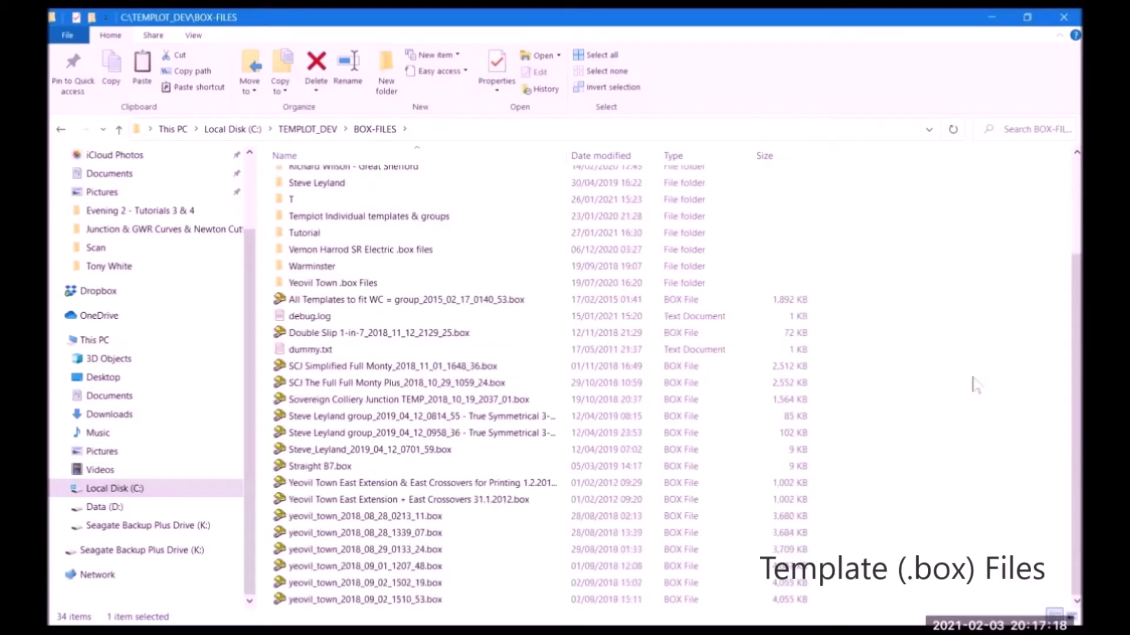
{"action": "scroll", "coordinate": [975, 389], "scroll_direction": "up", "scroll_amount": 3}
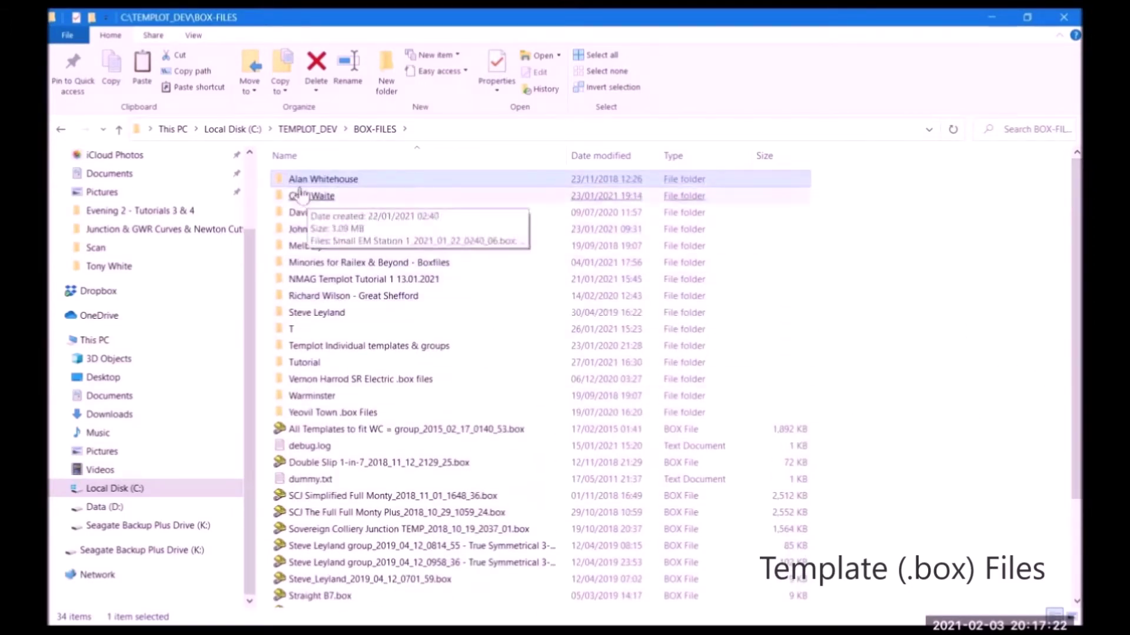
Step: Open the Yeovil Town .box Files subfolder and examine its .box and .mecbox files, ending on yeovil_town FINAL FINAL_2018_08_29_0133_45.mecbox
{"action": "left_click", "coordinate": [321, 414]}
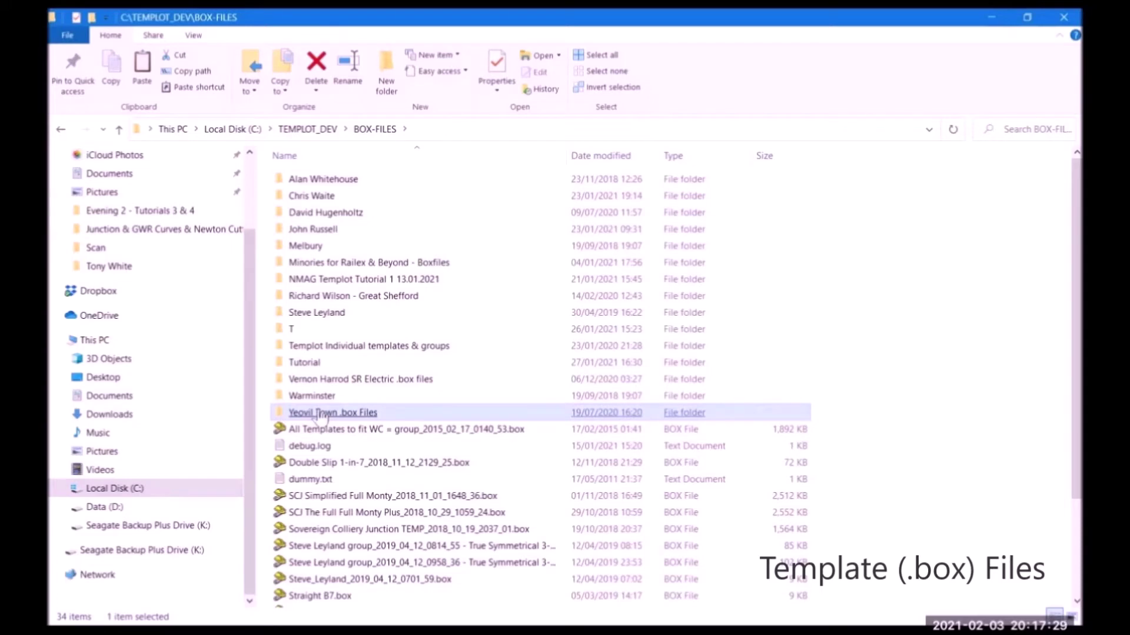
{"action": "double_click", "coordinate": [321, 413]}
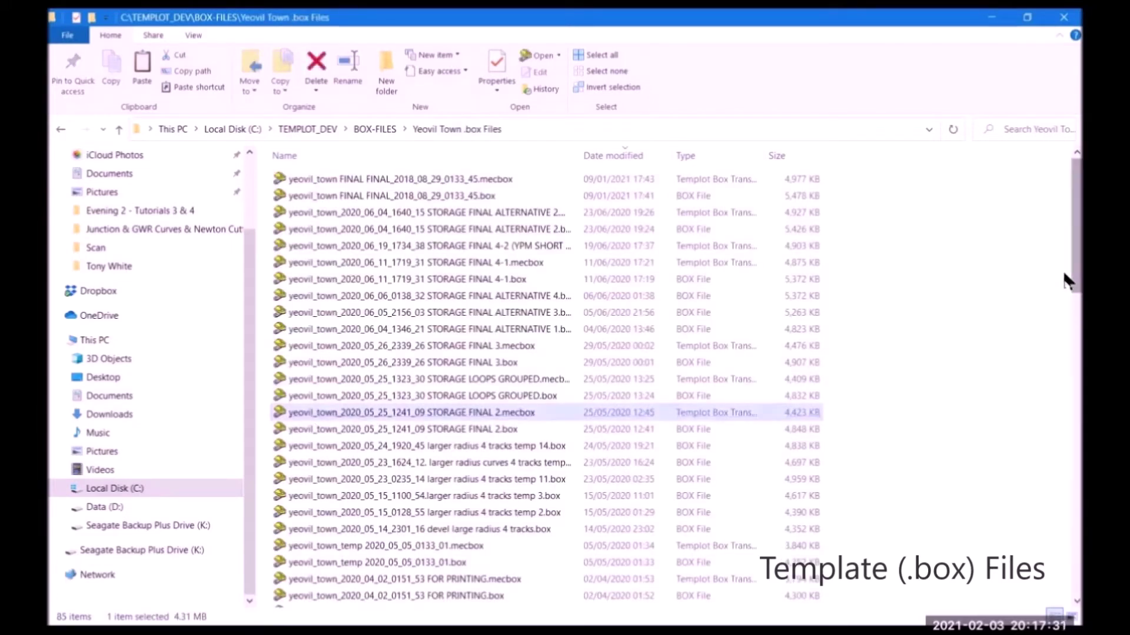
{"action": "left_click_drag", "start_coordinate": [1066, 279], "coordinate": [1062, 188]}
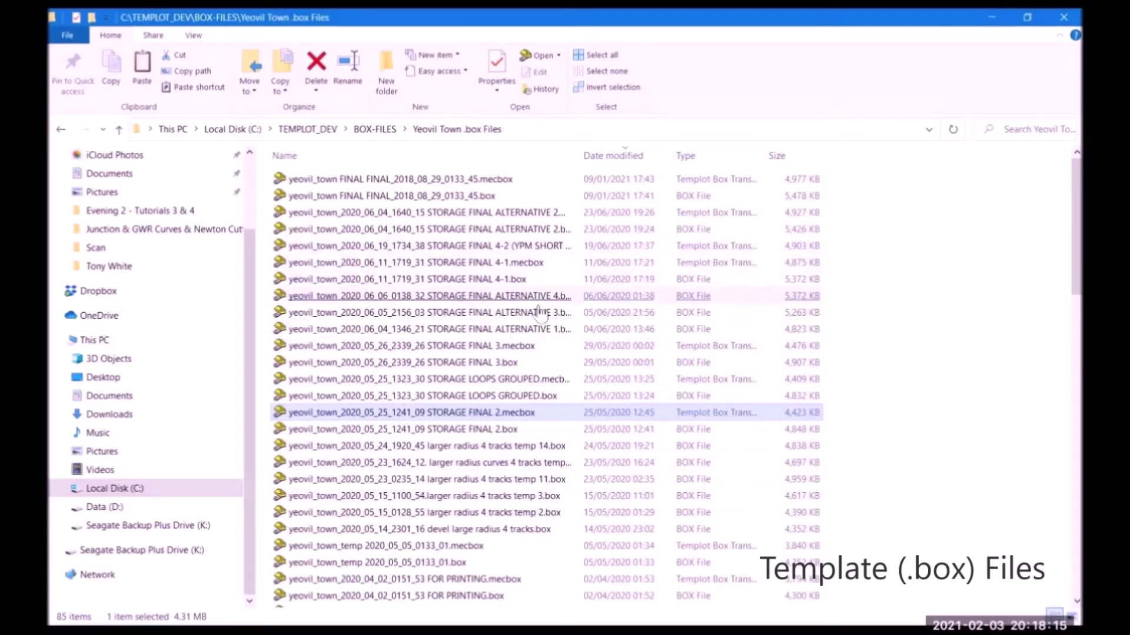
{"action": "left_click", "coordinate": [559, 530]}
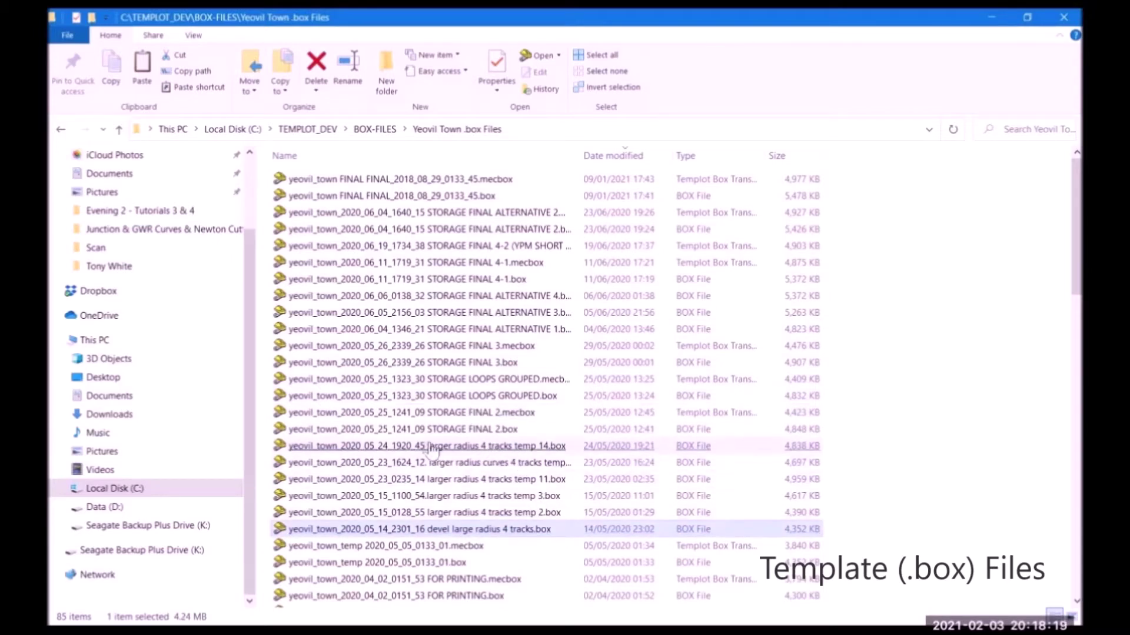
{"action": "left_click", "coordinate": [404, 431]}
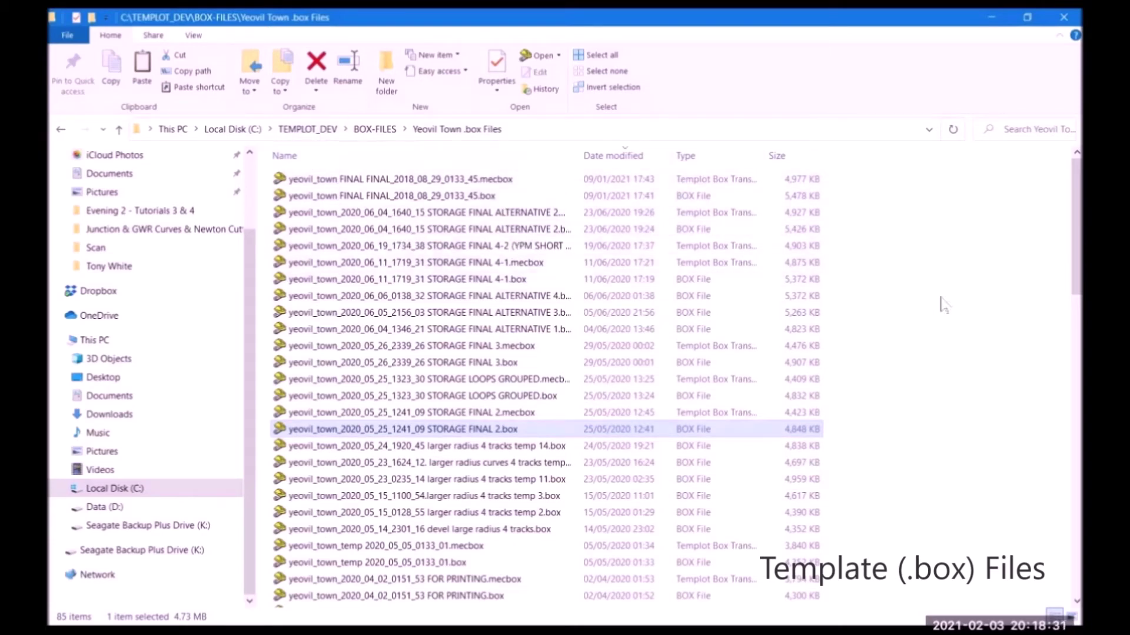
{"action": "left_click", "coordinate": [417, 180]}
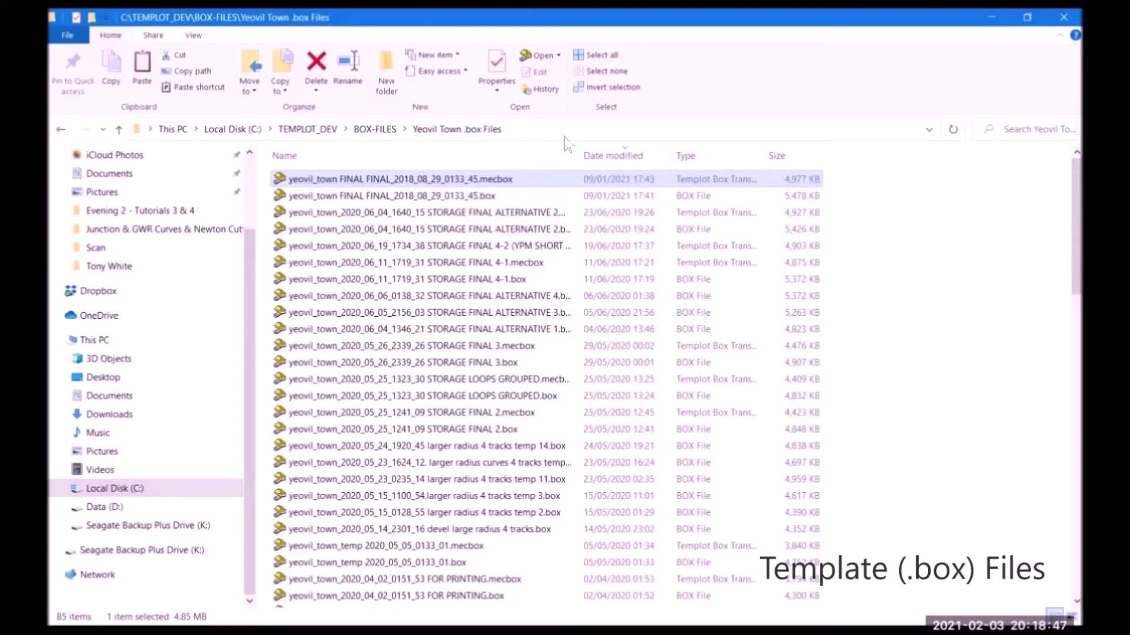
Step: Return to the TEMPLOT_DEV folder and open DXF-FILES to view its contents
{"action": "left_click", "coordinate": [317, 131]}
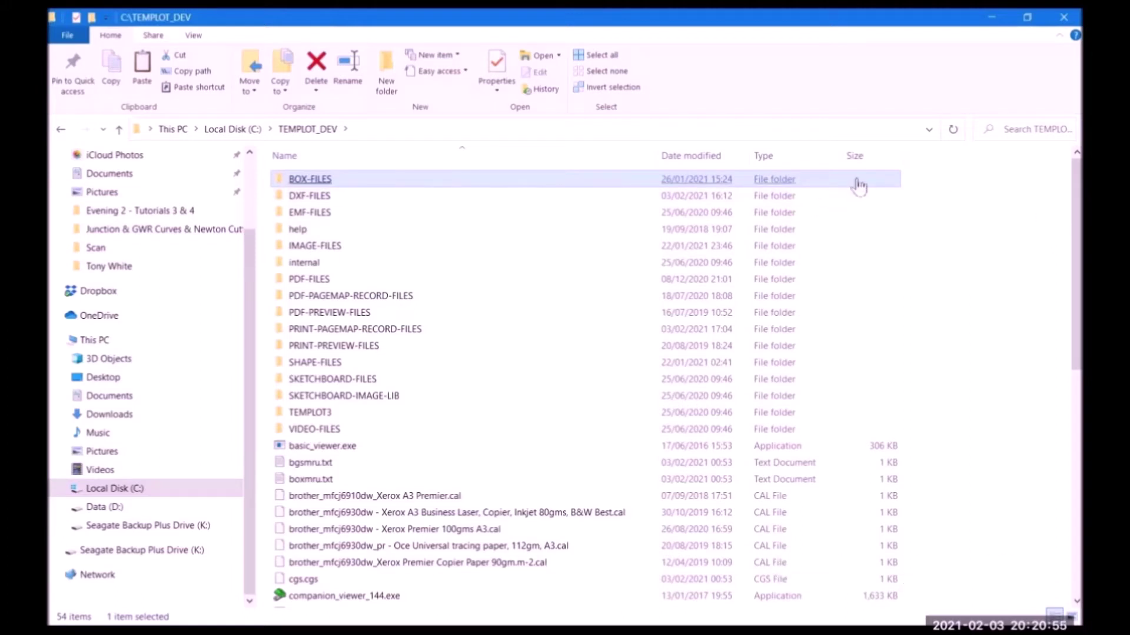
{"action": "left_click", "coordinate": [333, 197]}
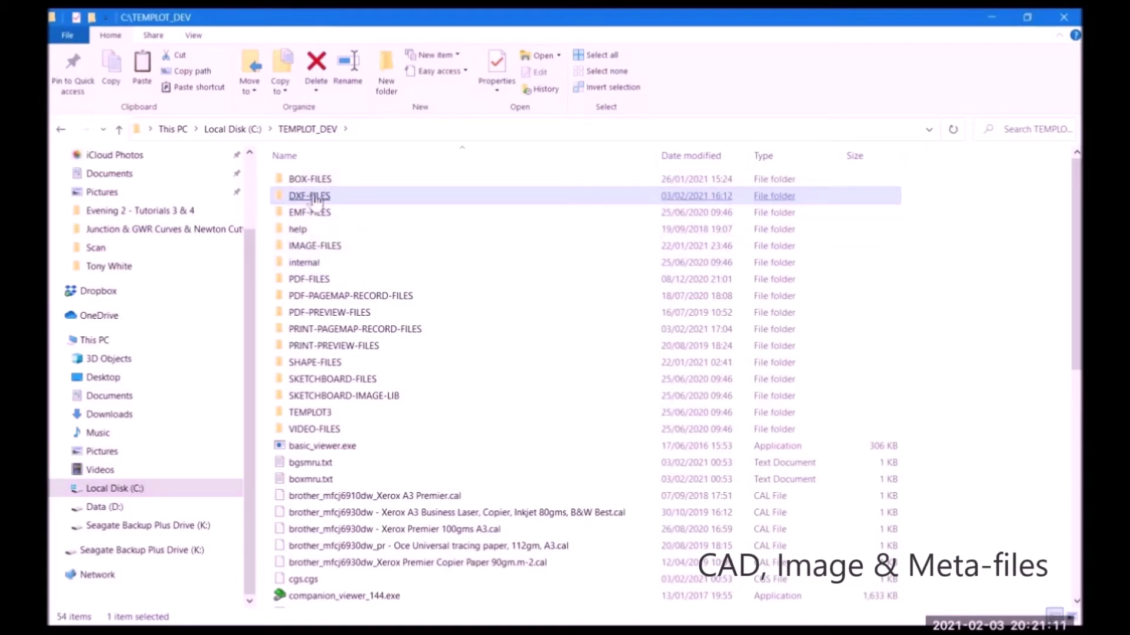
{"action": "mouse_move", "coordinate": [316, 198]}
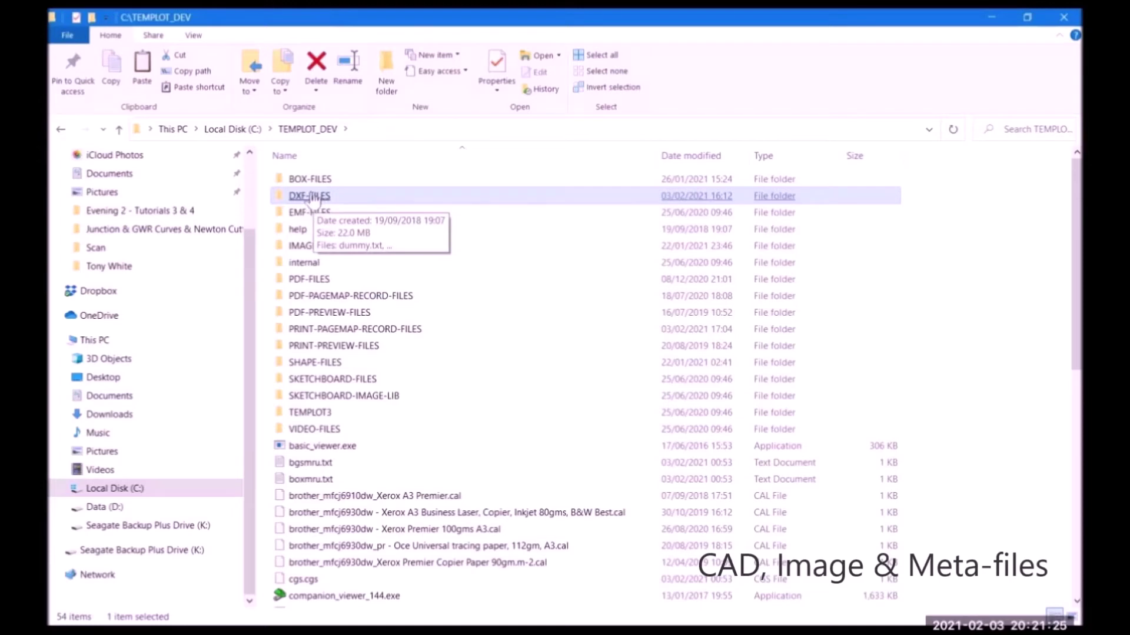
{"action": "double_click", "coordinate": [309, 197]}
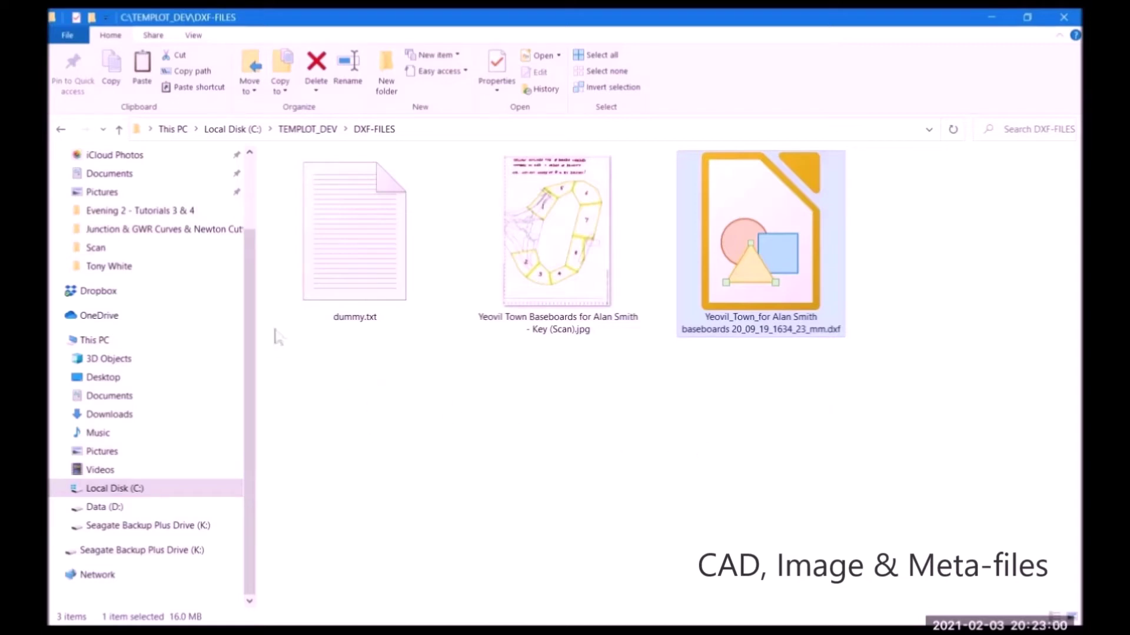
Step: Go back to TEMPLOT_DEV and examine the IMAGE-FILES folder, the PDF folders and PRINT-PREVIEW-FILES in its list
{"action": "left_click", "coordinate": [309, 130]}
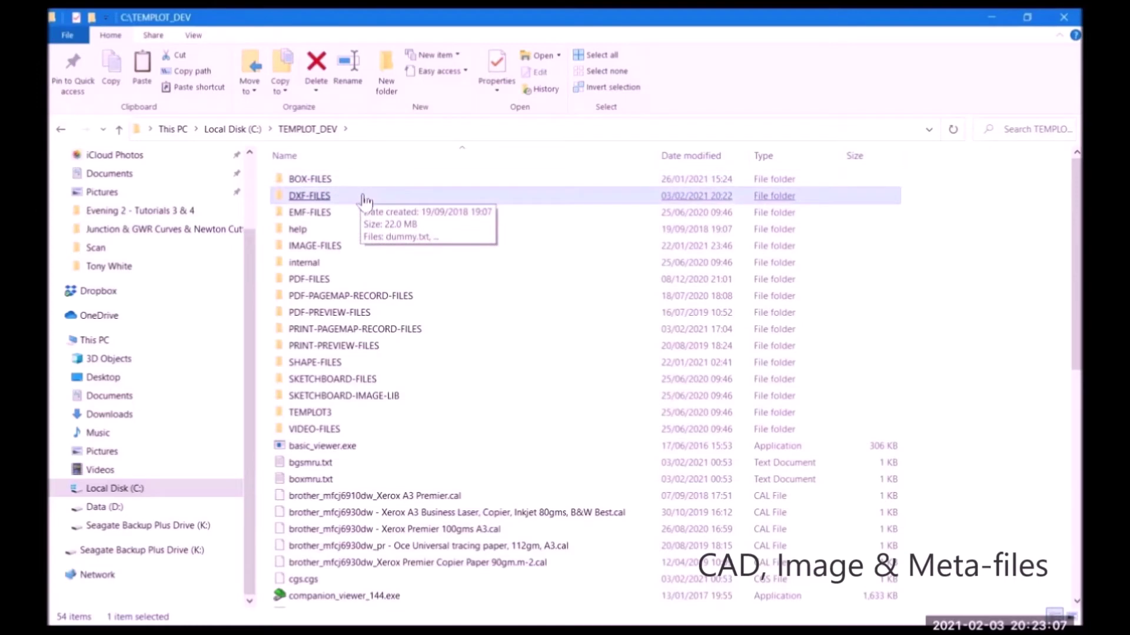
{"action": "left_click", "coordinate": [349, 246]}
{"action": "left_click", "coordinate": [348, 236]}
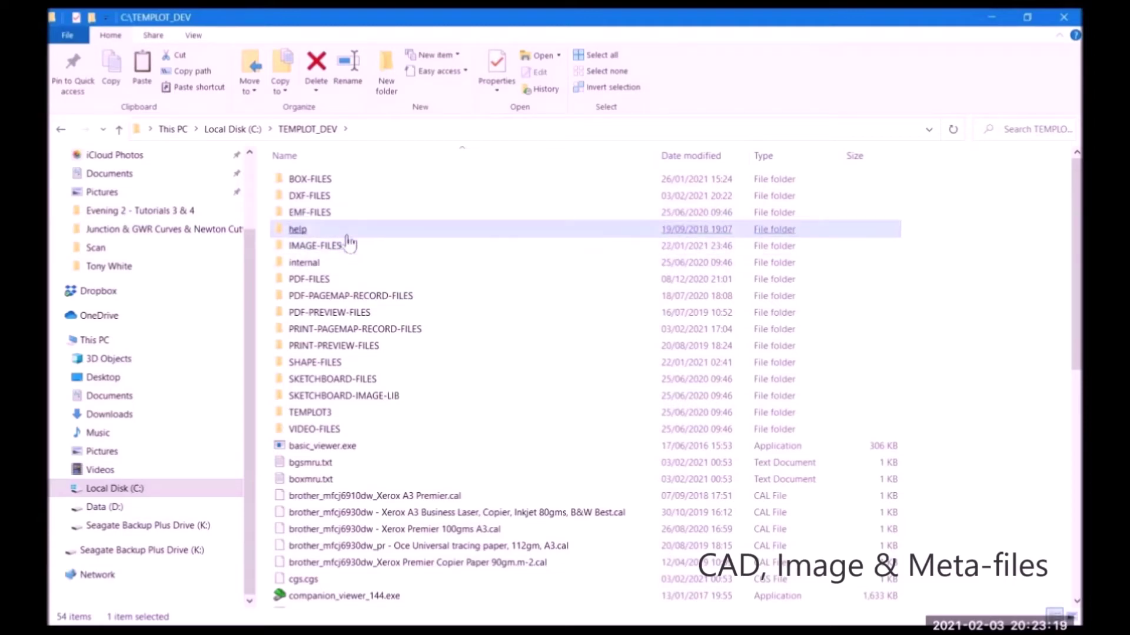
{"action": "left_click", "coordinate": [349, 247]}
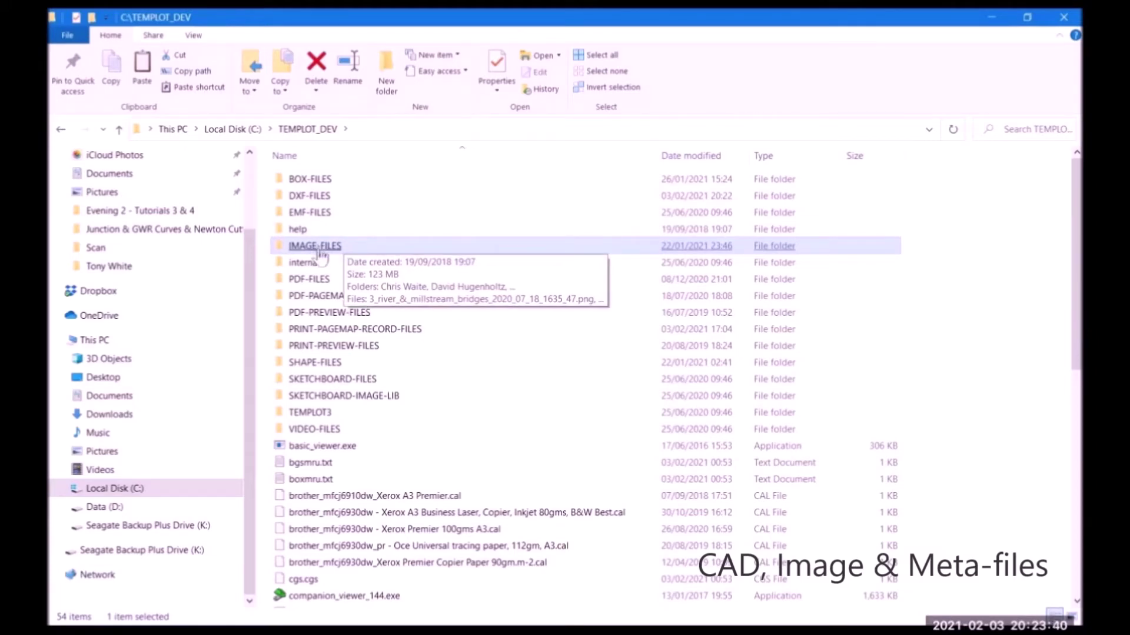
{"action": "left_click", "coordinate": [326, 280]}
{"action": "mouse_move", "coordinate": [327, 280]}
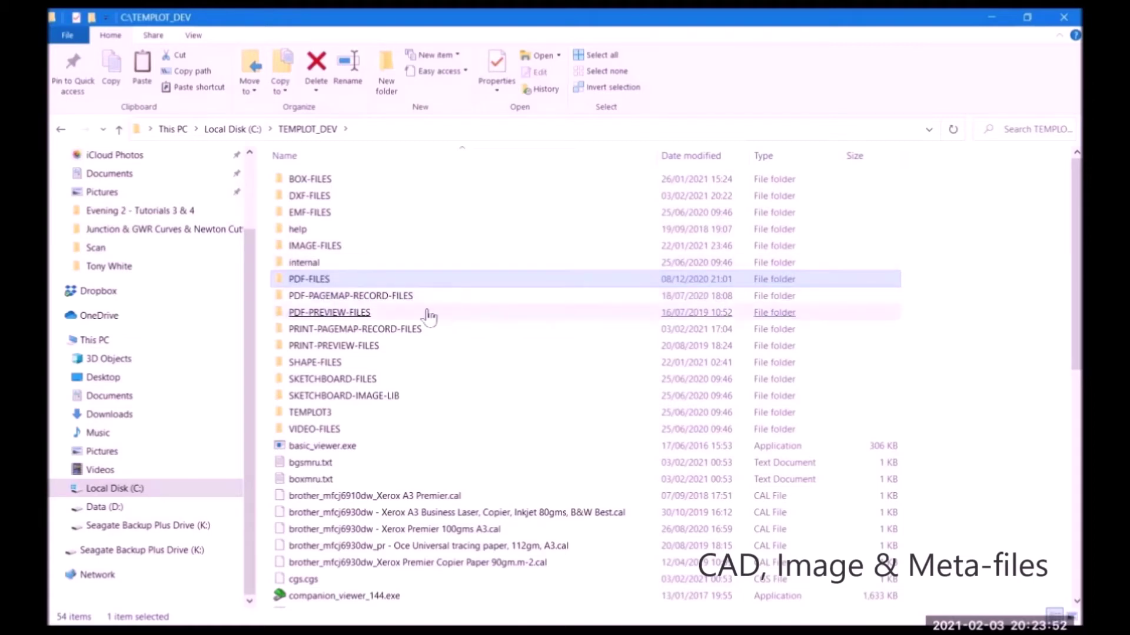
{"action": "left_click", "coordinate": [411, 301]}
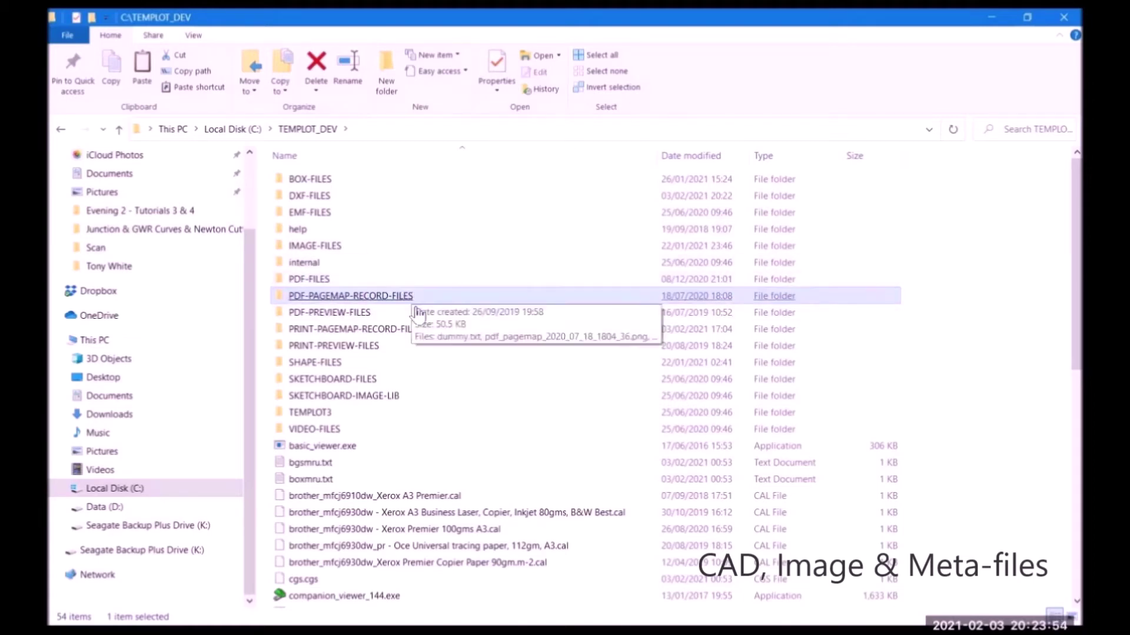
{"action": "left_click", "coordinate": [375, 347]}
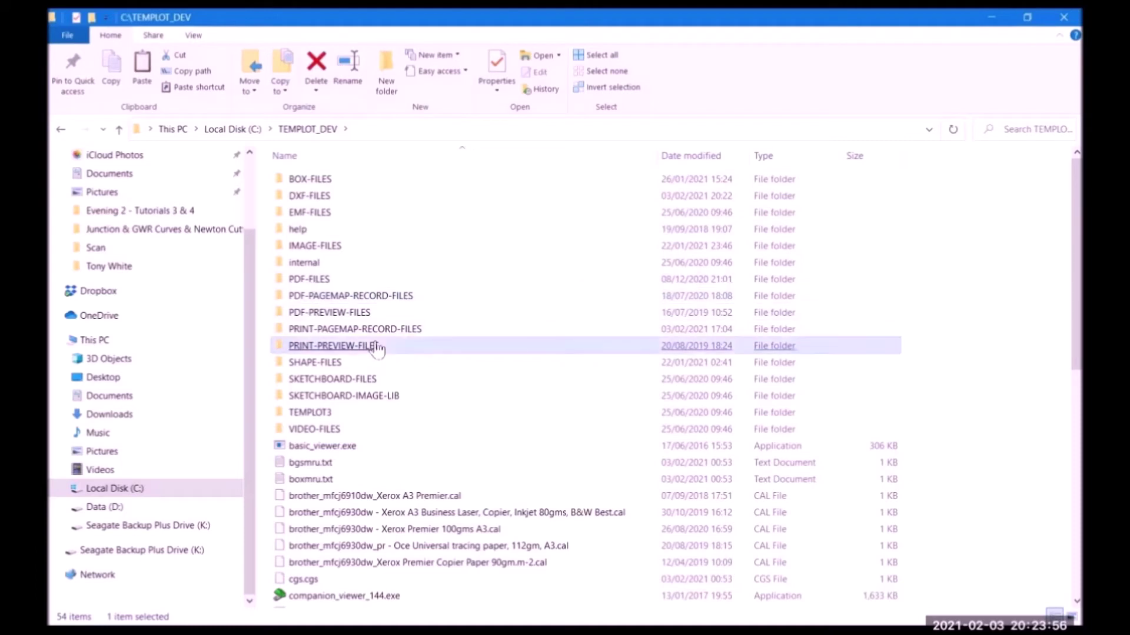
Step: Open the SHAPE-FILES folder in TEMPLOT_DEV
{"action": "left_click", "coordinate": [312, 363]}
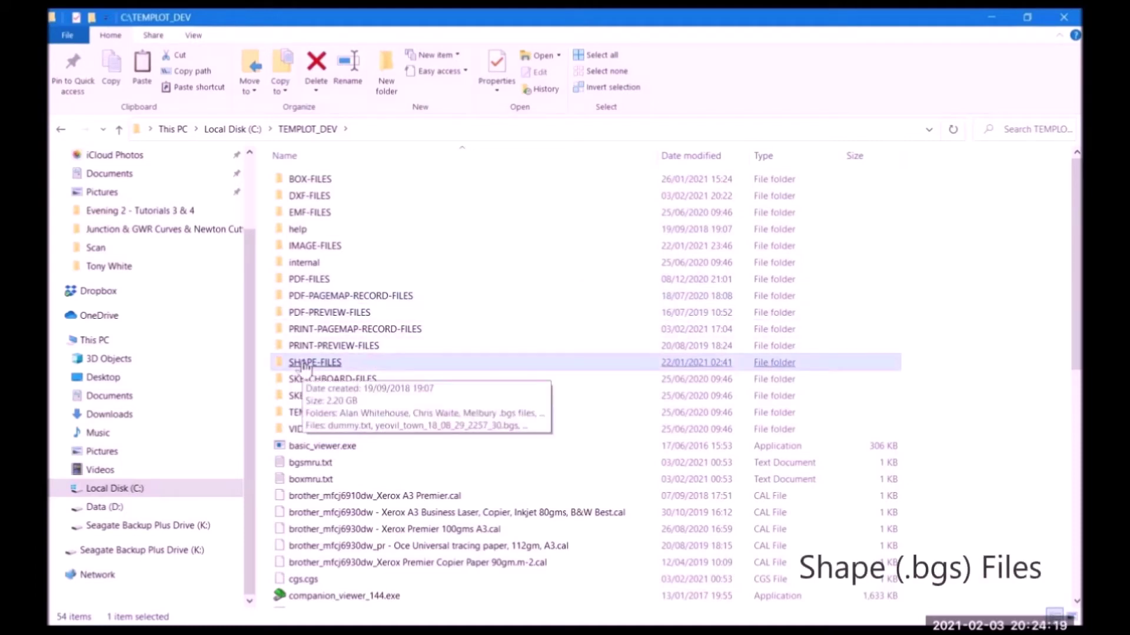
{"action": "double_click", "coordinate": [306, 366]}
{"action": "left_click", "coordinate": [306, 366]}
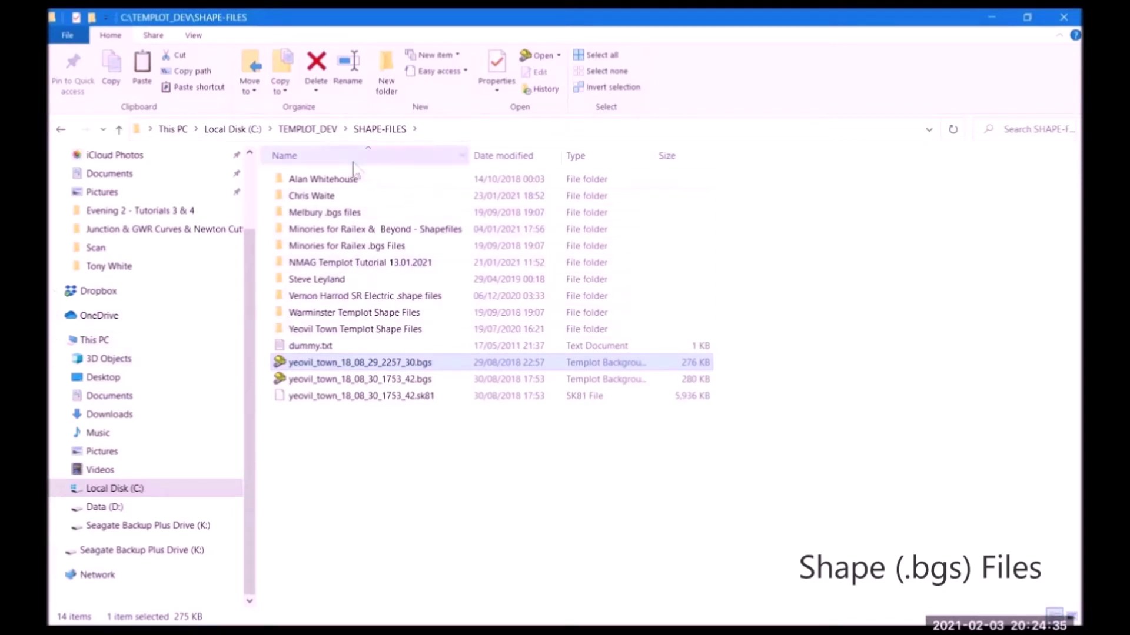
Step: Open the Yeovil Town Templot Shape Files subfolder, look through its files and select yeovil_town_FINAL FINAL20_07_19_1621_10.bgs3
{"action": "left_click", "coordinate": [391, 296]}
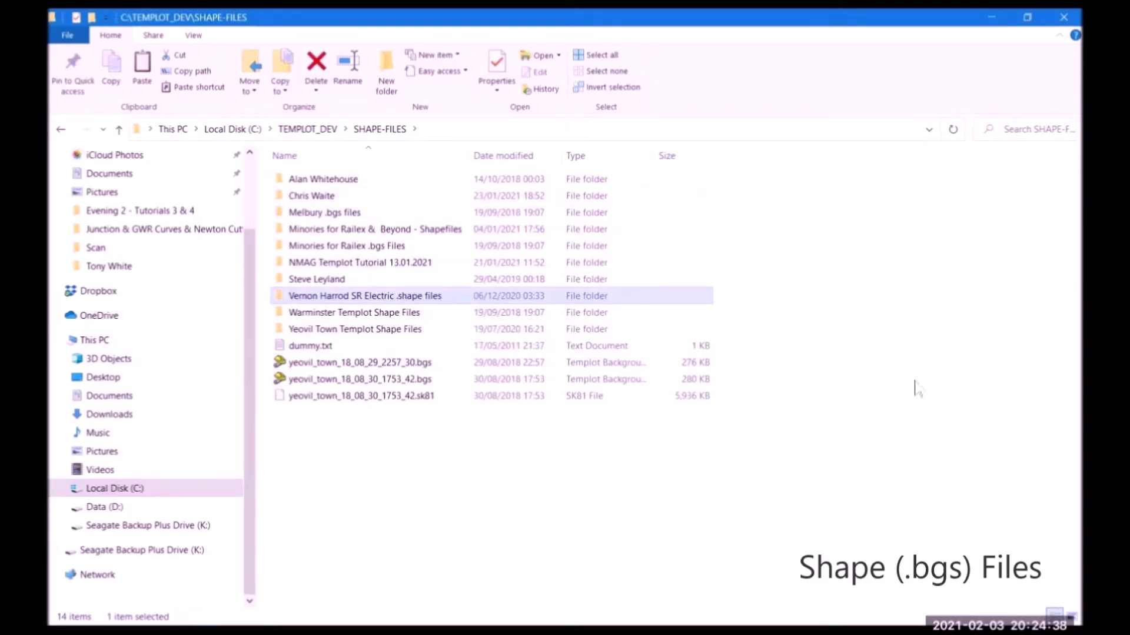
{"action": "double_click", "coordinate": [369, 330]}
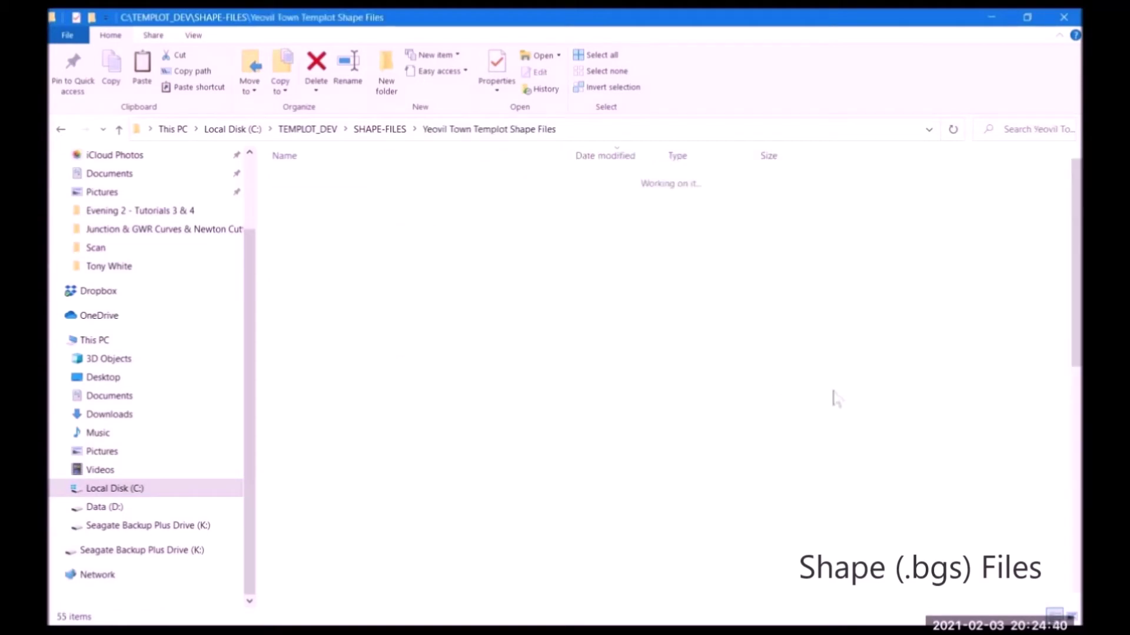
{"action": "left_click_drag", "start_coordinate": [1065, 251], "coordinate": [1066, 500]}
{"action": "left_click_drag", "start_coordinate": [1063, 372], "coordinate": [1063, 206]}
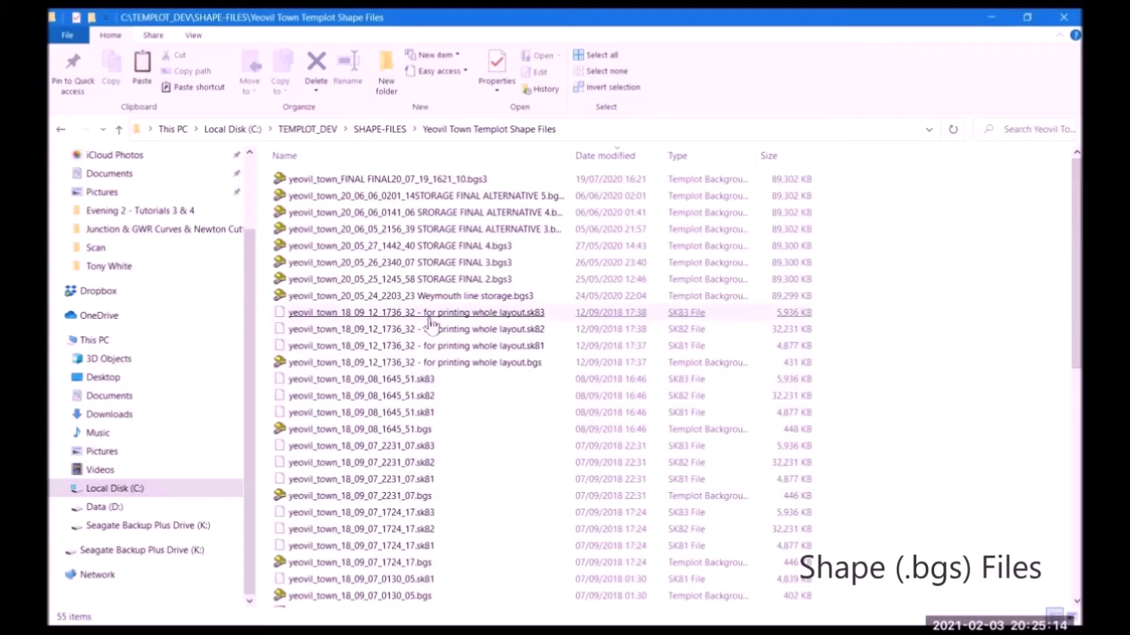
{"action": "left_click", "coordinate": [388, 180]}
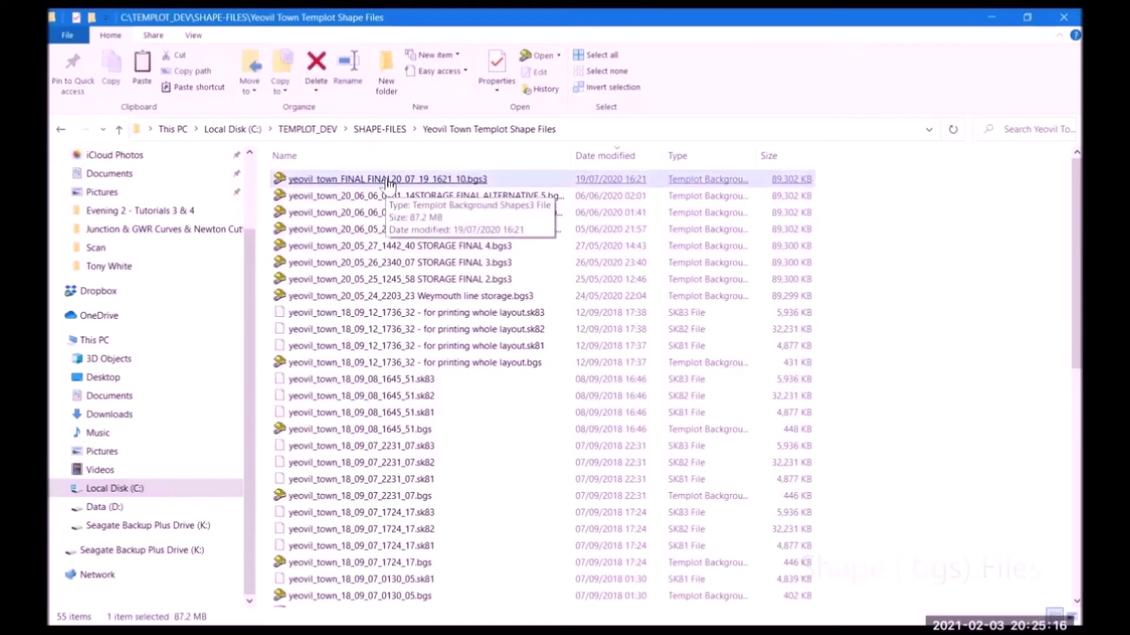
Step: Return to TEMPLOT_DEV and go through the SHAPE-FILES, SKETCHBOARD-FILES and SKETCHBOARD-IMAGE-LIB folder entries
{"action": "left_click", "coordinate": [313, 130]}
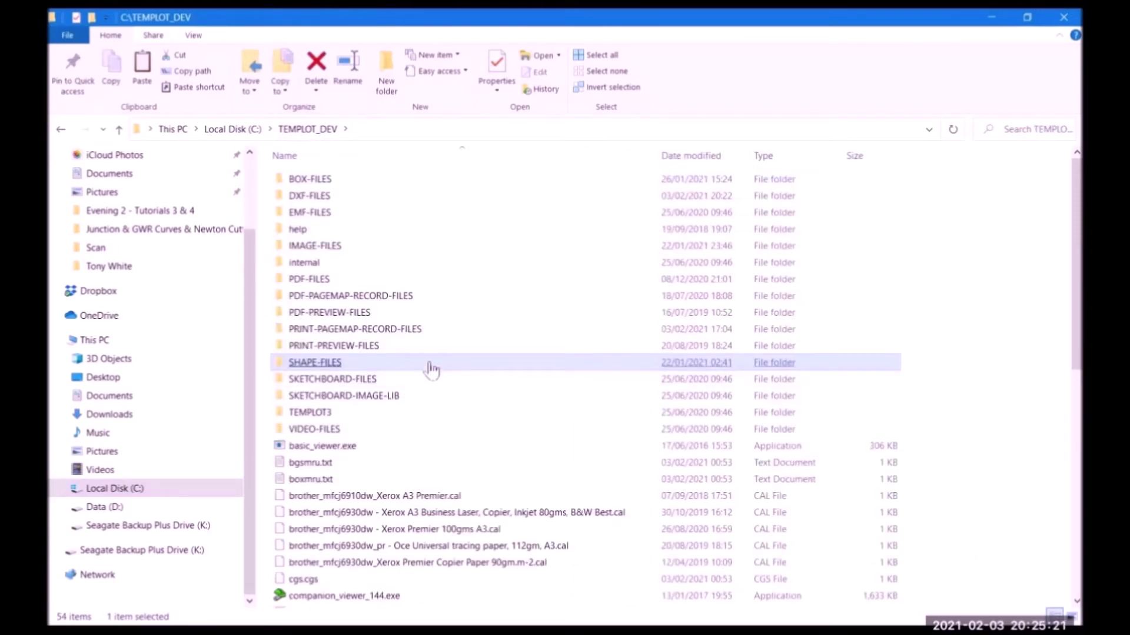
{"action": "key", "text": "Up"}
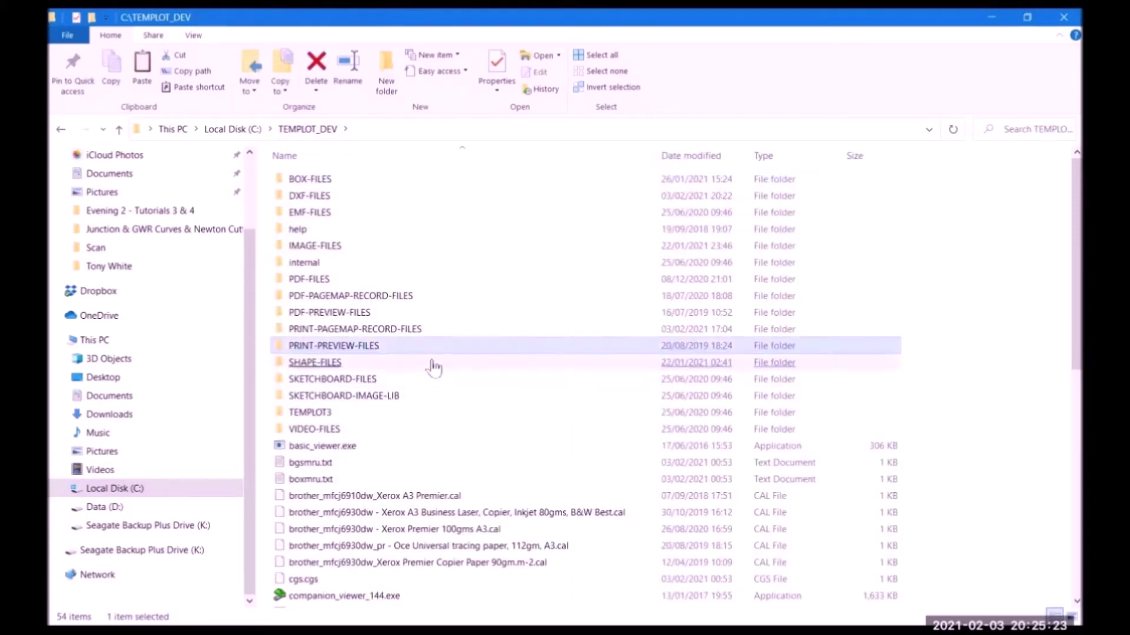
{"action": "left_click", "coordinate": [440, 362]}
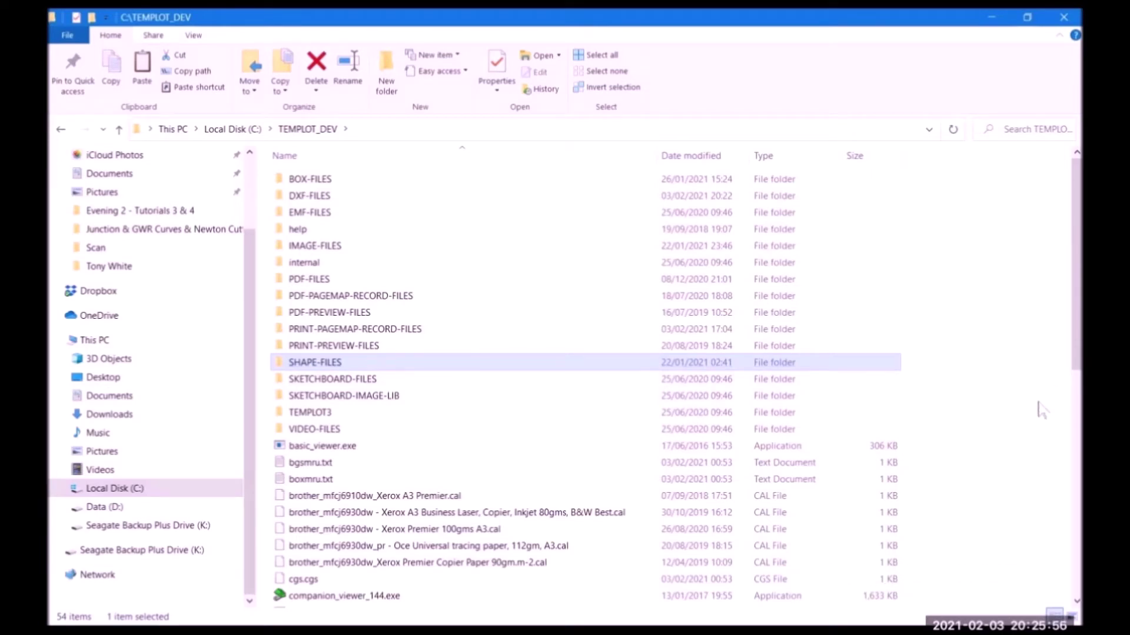
{"action": "left_click", "coordinate": [474, 379]}
{"action": "key", "text": "Down"}
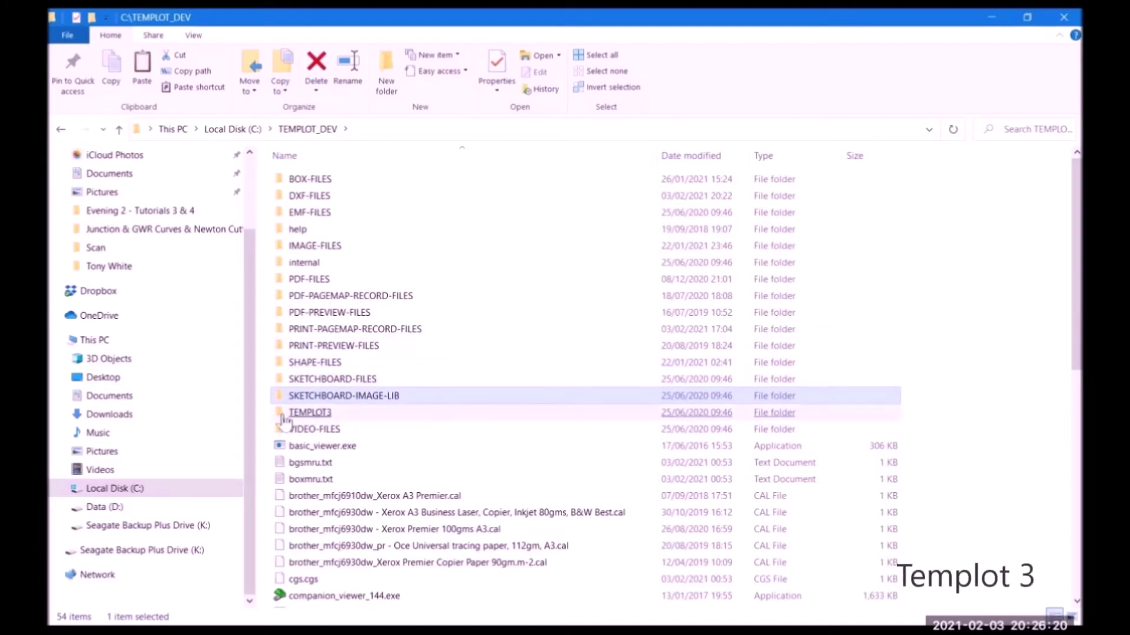
Step: Examine the remaining TEMPLOT_DEV entries, from VIDEO-FILES to the printer calibration files, selecting brother_mfcj6930dw - Xerox Premier 100gms A3.cal
{"action": "key", "text": "Down"}
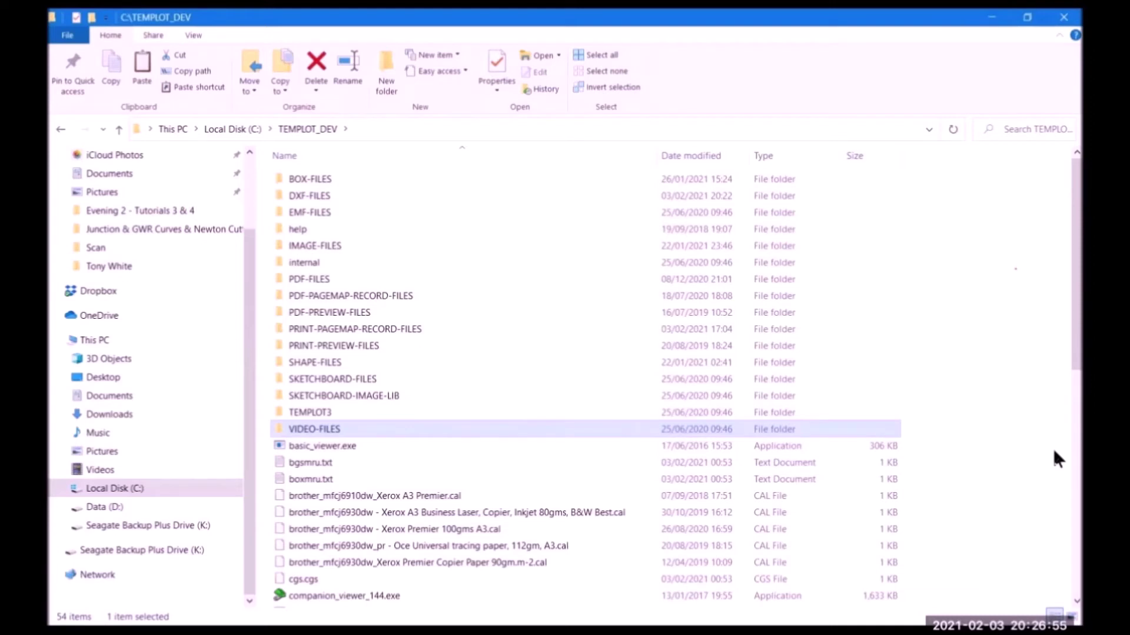
{"action": "left_click_drag", "start_coordinate": [1063, 360], "coordinate": [1064, 497]}
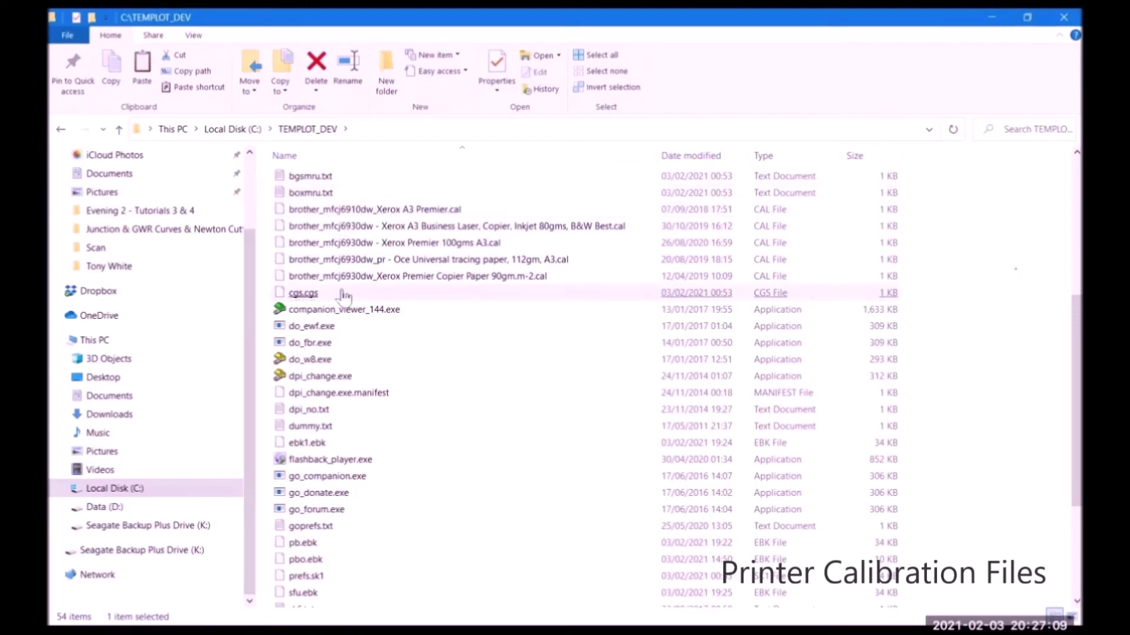
{"action": "left_click", "coordinate": [612, 246]}
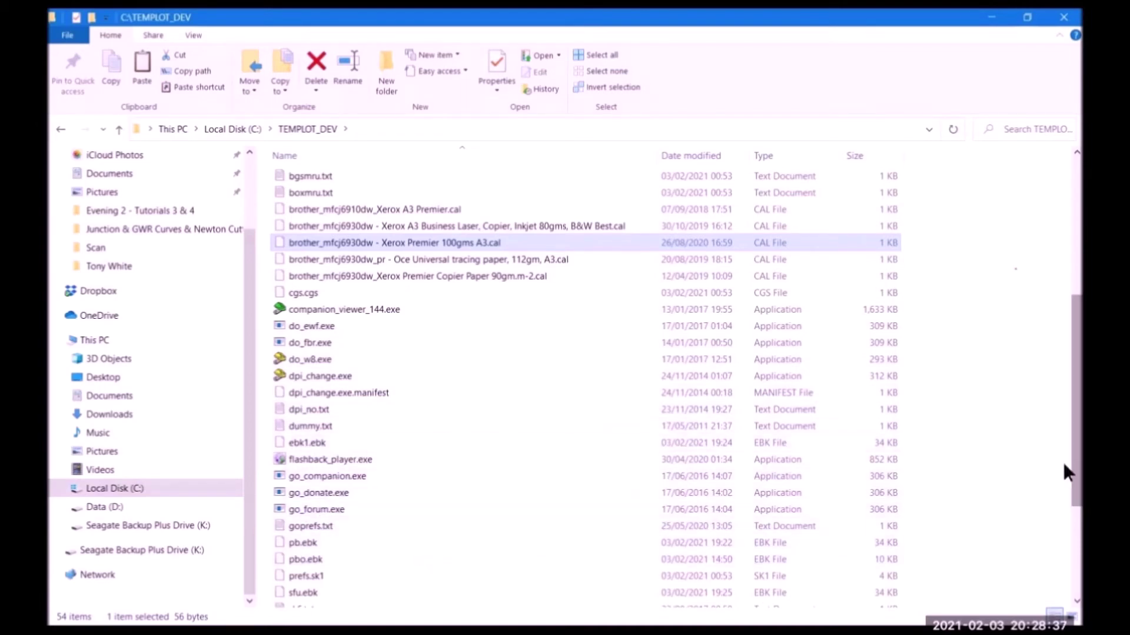
{"action": "scroll", "coordinate": [1065, 574], "scroll_direction": "down", "scroll_amount": 4}
{"action": "left_click_drag", "start_coordinate": [1068, 579], "coordinate": [1064, 304]}
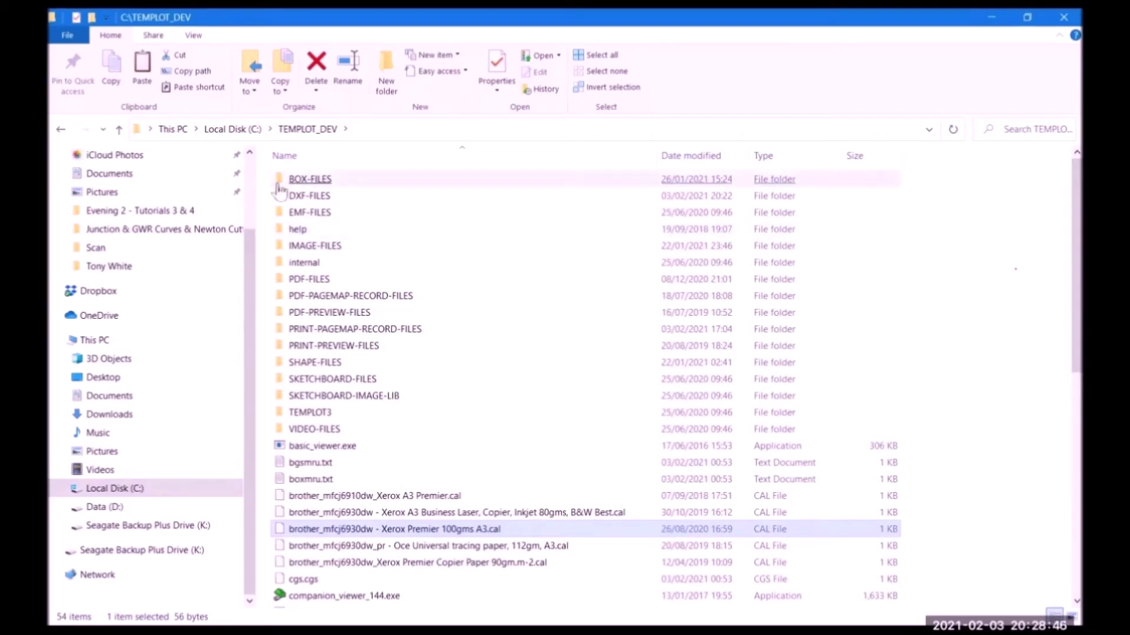
Step: Revisit the BOX-FILES, SHAPE-FILES and SKETCHBOARD-FILES folder entries in TEMPLOT_DEV
{"action": "left_click", "coordinate": [328, 182]}
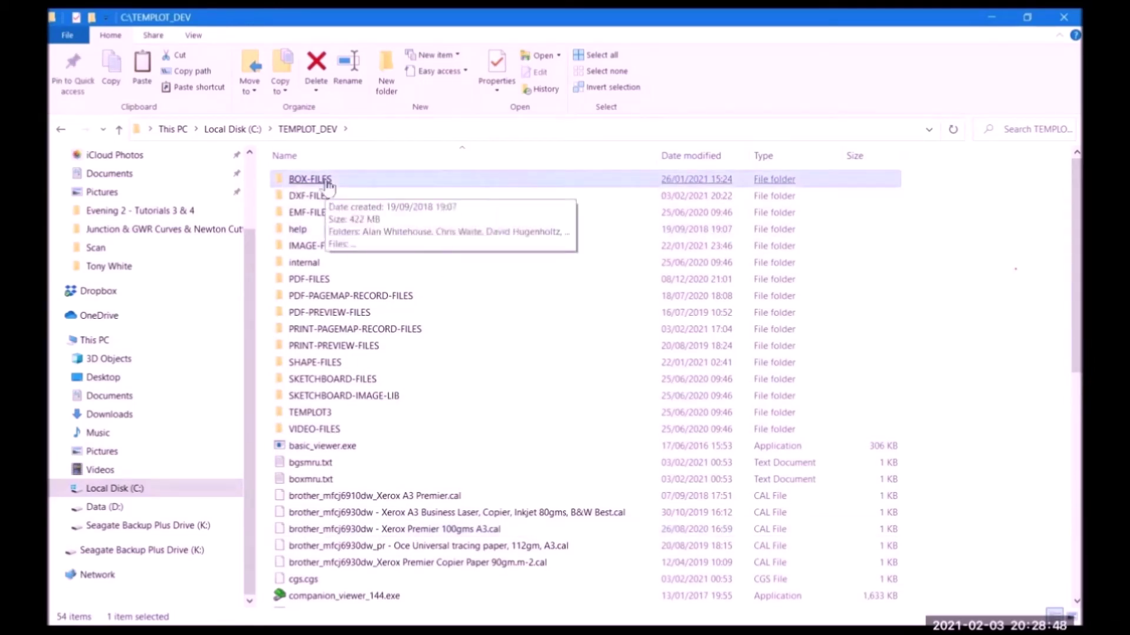
{"action": "left_click", "coordinate": [326, 362]}
{"action": "left_click", "coordinate": [345, 380]}
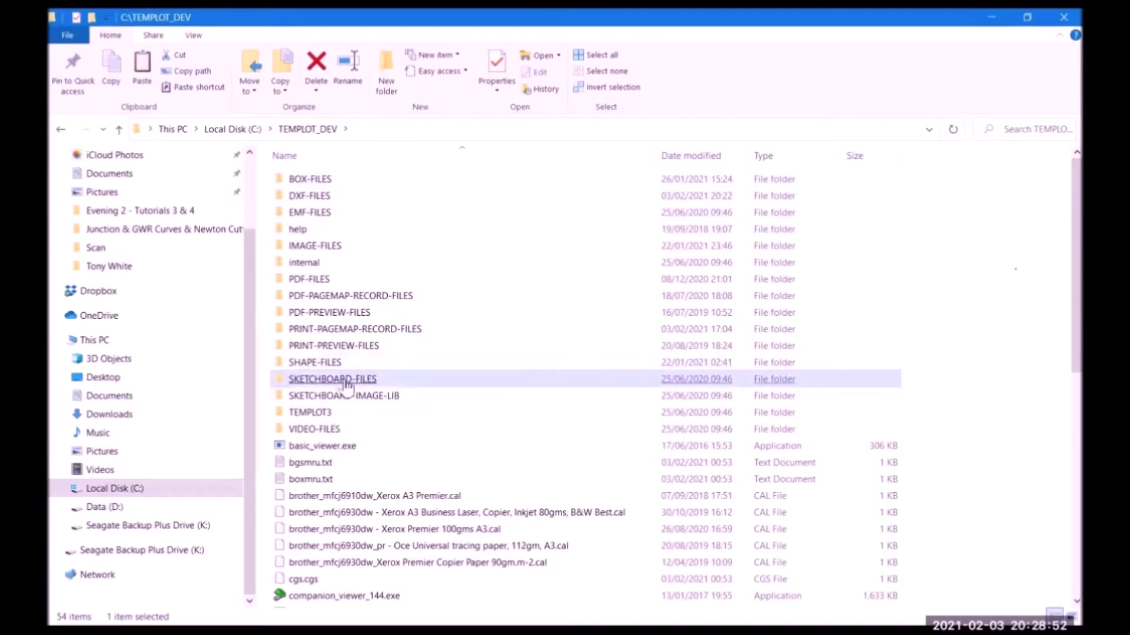
{"action": "left_click", "coordinate": [313, 362]}
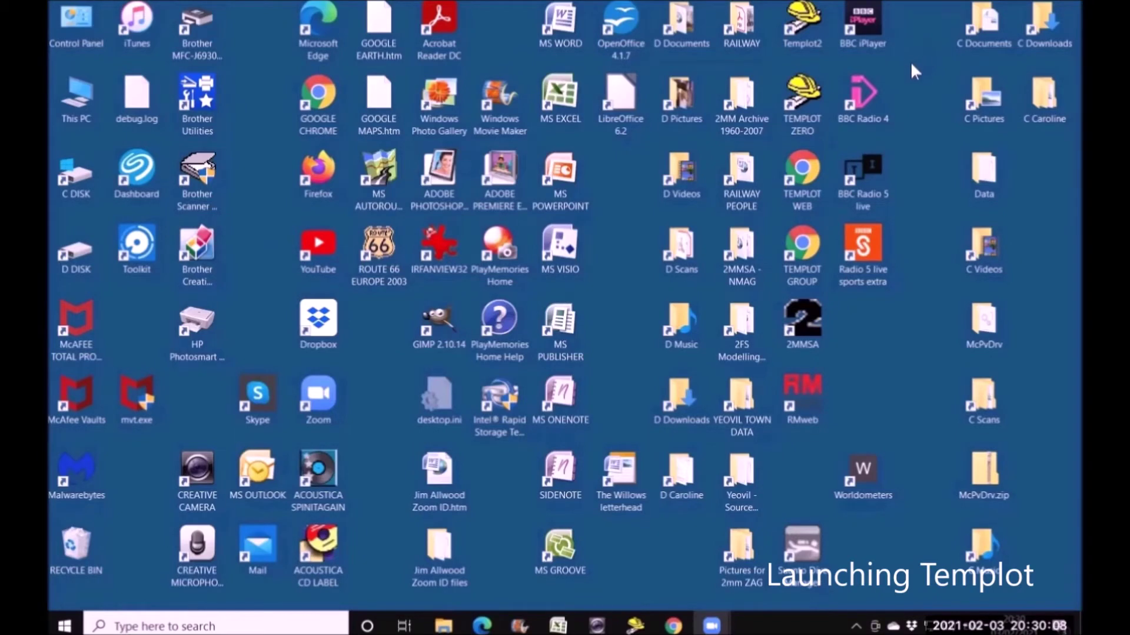
Step: Launch Templot2 from the desktop, agree to start another session and continue with the saved preferences
{"action": "double_click", "coordinate": [801, 34]}
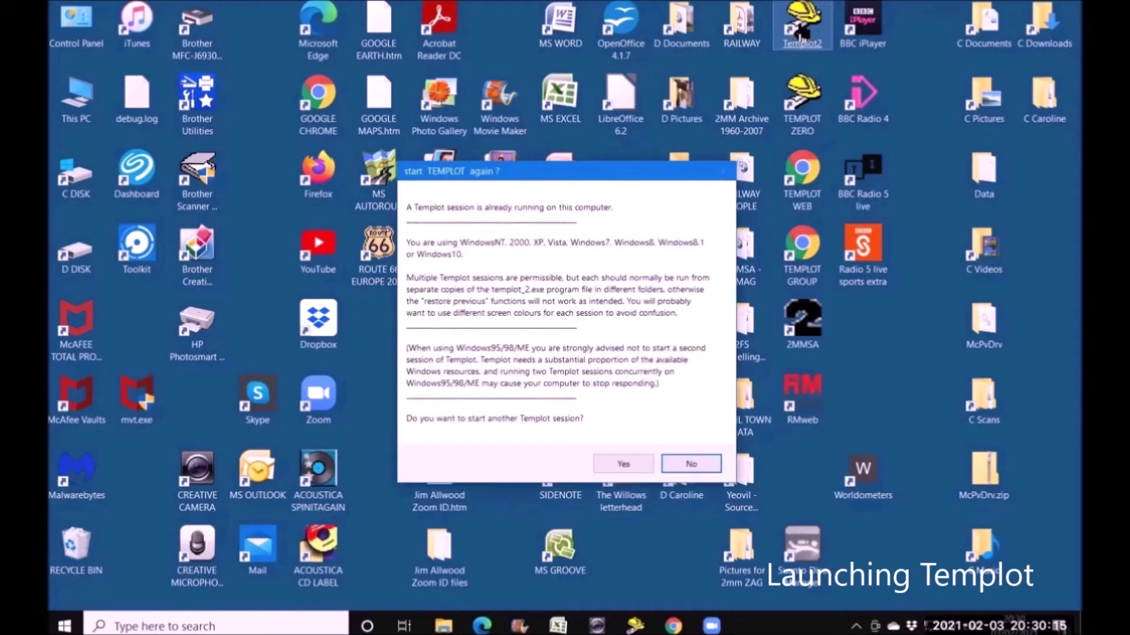
{"action": "left_click", "coordinate": [640, 465]}
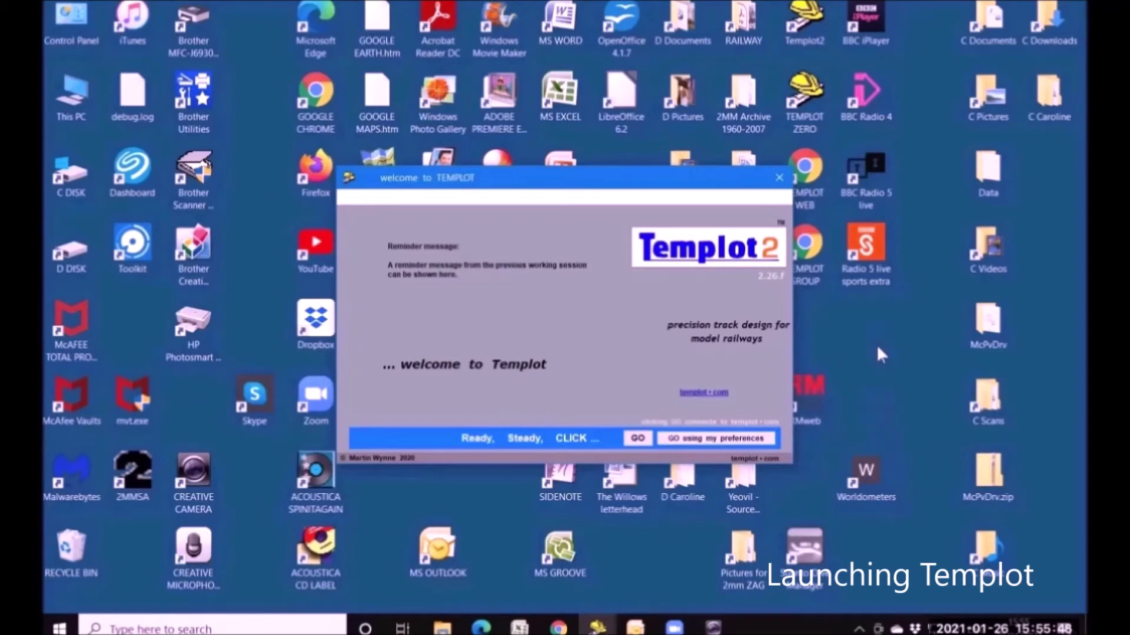
{"action": "left_click", "coordinate": [758, 440]}
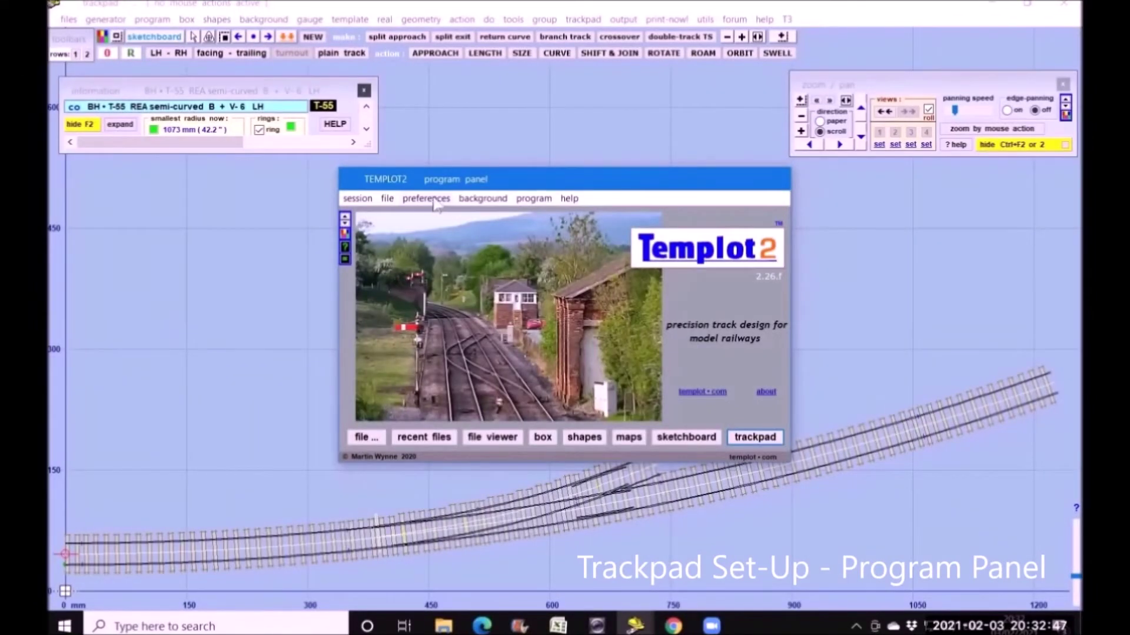
Step: Review the preferences, session, file, background and program commands offered by the Templot2 program panel
{"action": "left_click", "coordinate": [434, 204]}
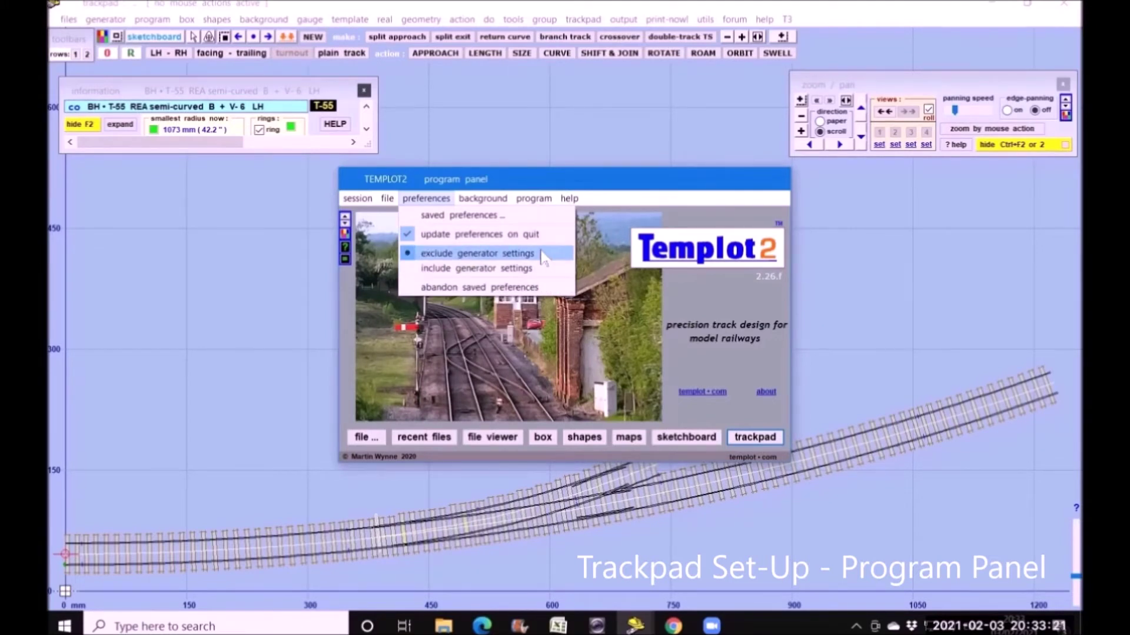
{"action": "left_click", "coordinate": [533, 199]}
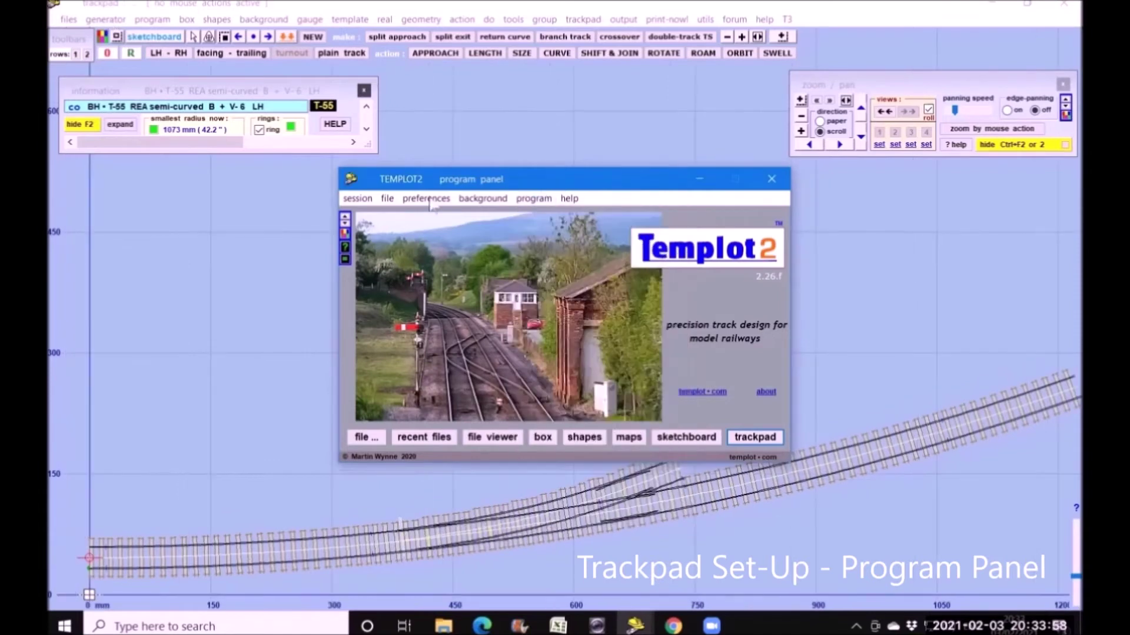
{"action": "left_click", "coordinate": [357, 198]}
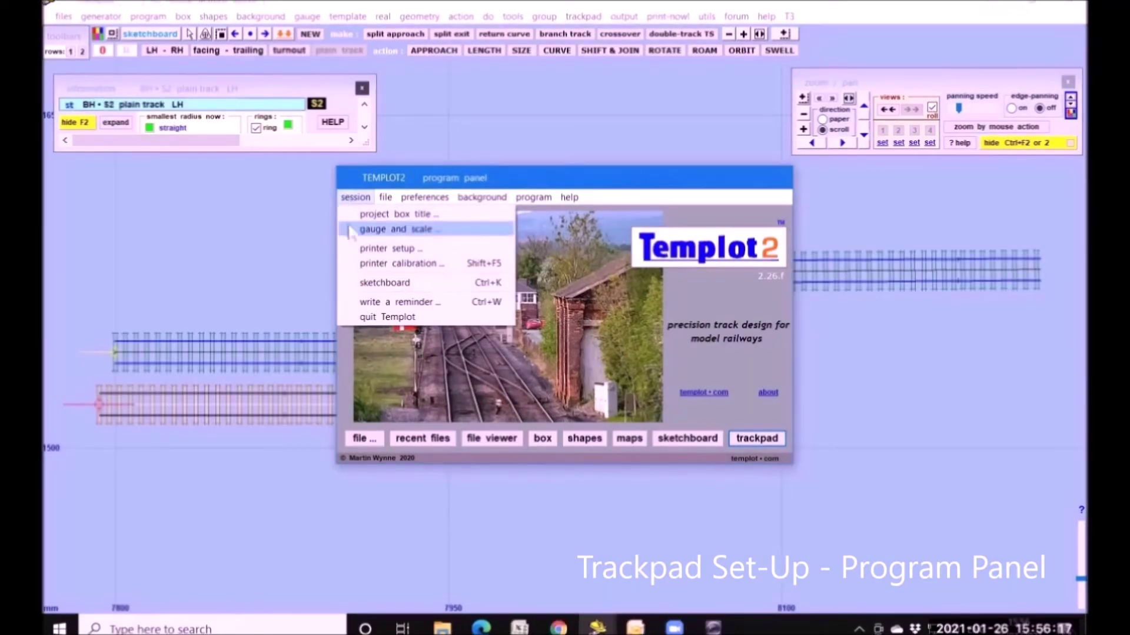
{"action": "left_click", "coordinate": [349, 230]}
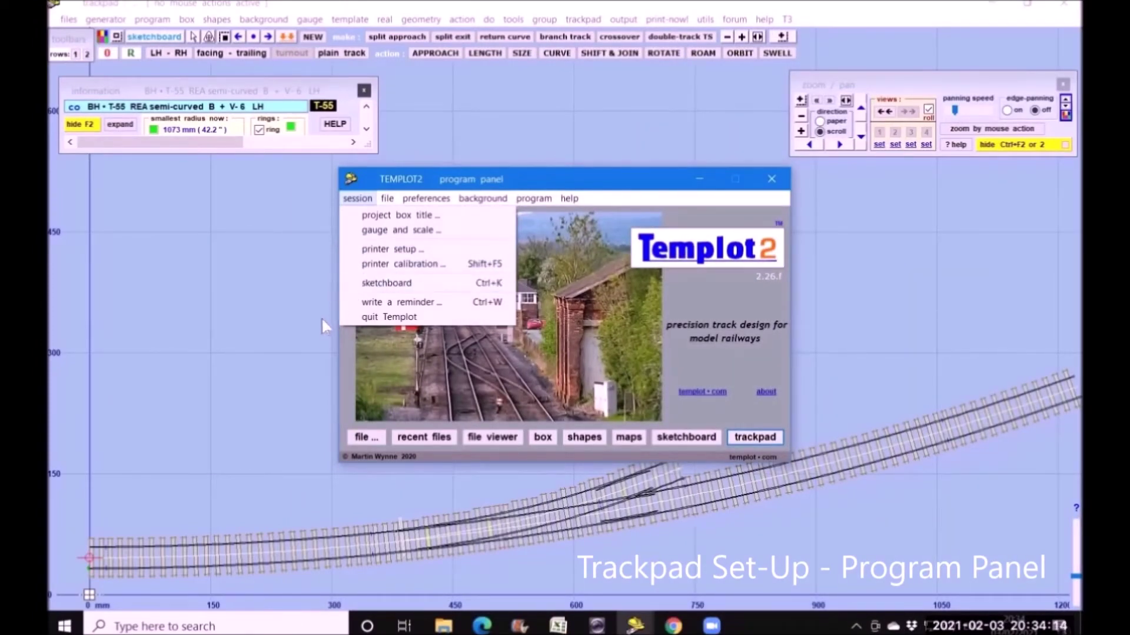
{"action": "mouse_move", "coordinate": [387, 198]}
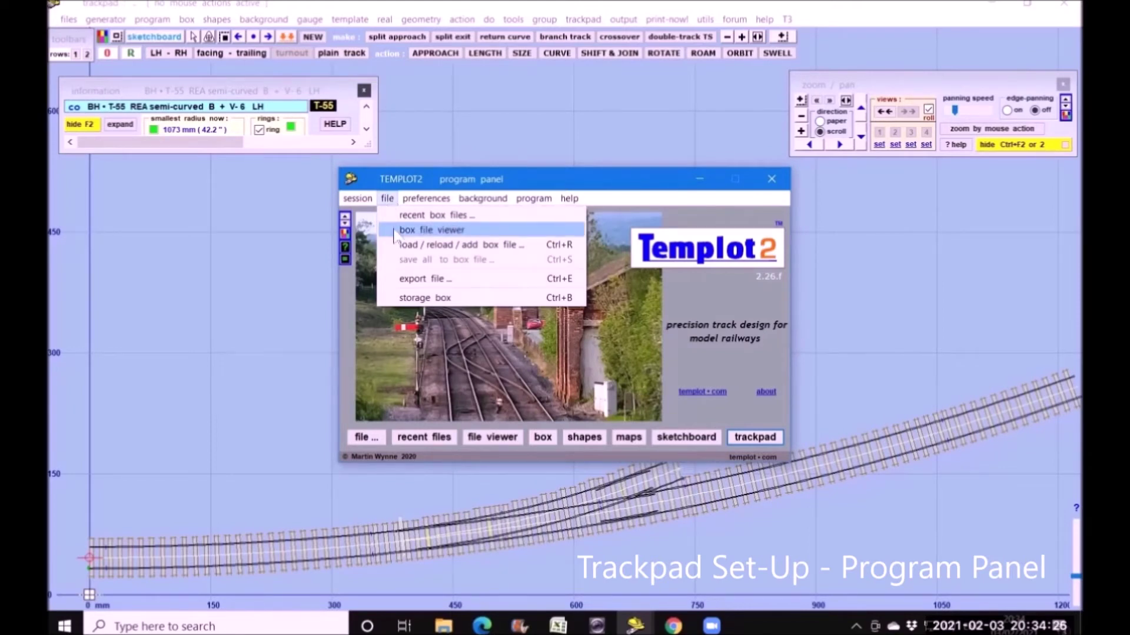
{"action": "mouse_move", "coordinate": [495, 199]}
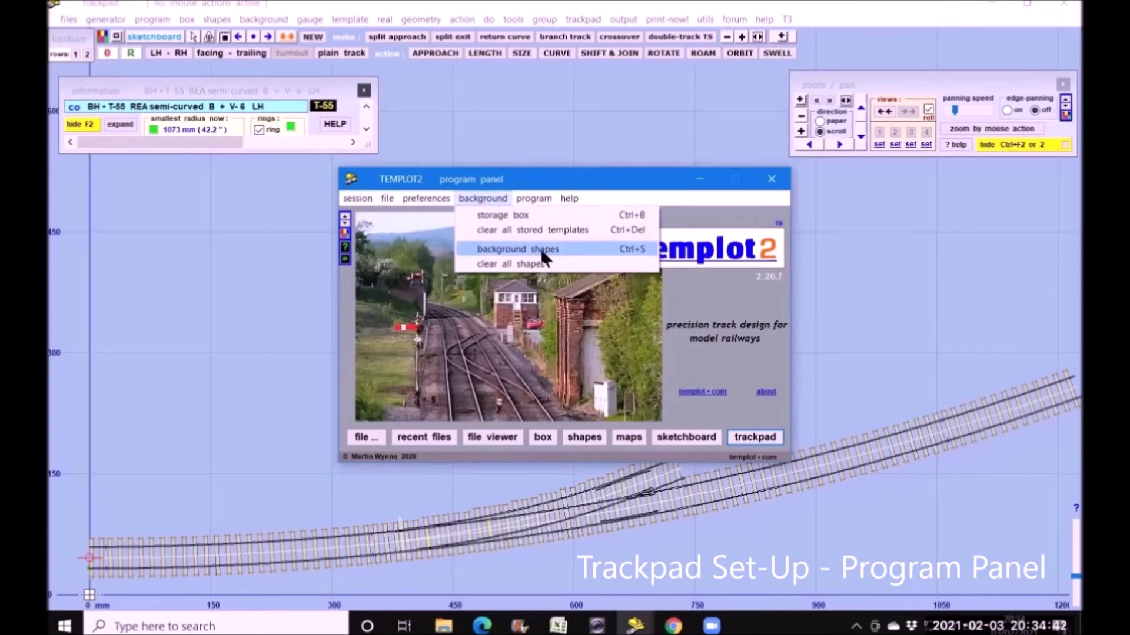
{"action": "mouse_move", "coordinate": [533, 200]}
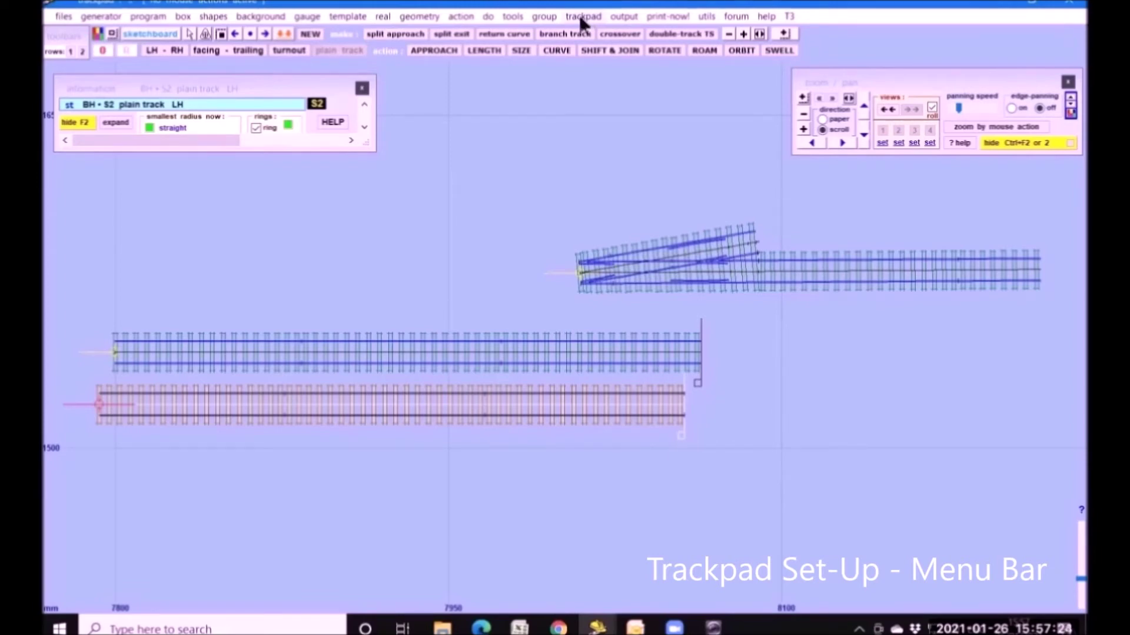
Step: Review the trackpad's information panel options and move the information panel to the lower-left area of the trackpad
{"action": "left_click", "coordinate": [580, 19]}
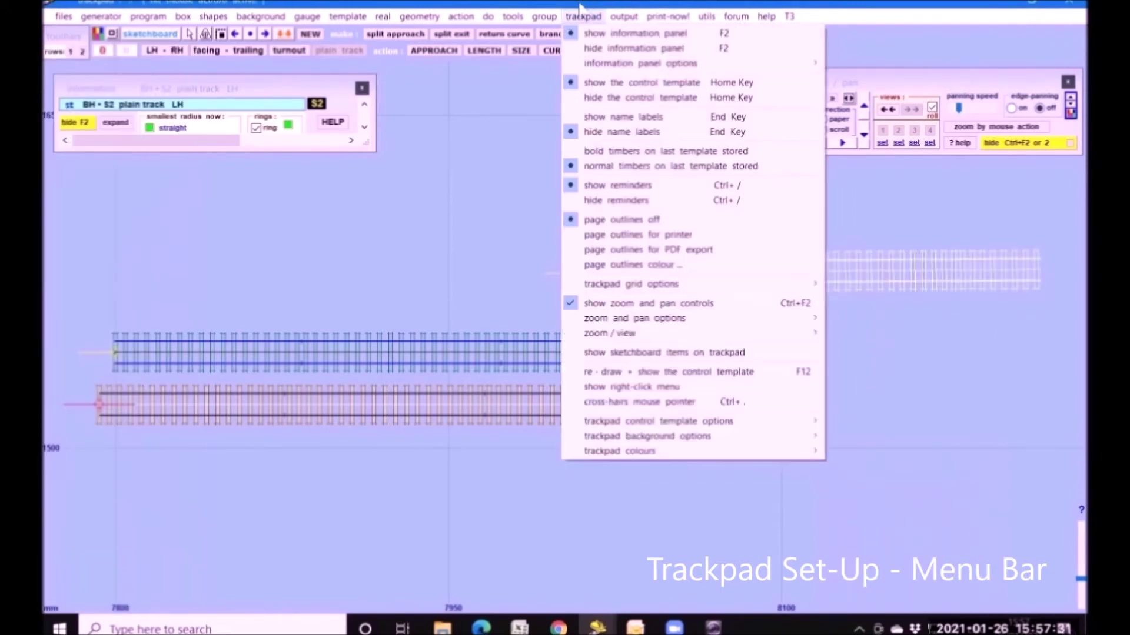
{"action": "left_click", "coordinate": [588, 17]}
{"action": "left_click", "coordinate": [588, 18]}
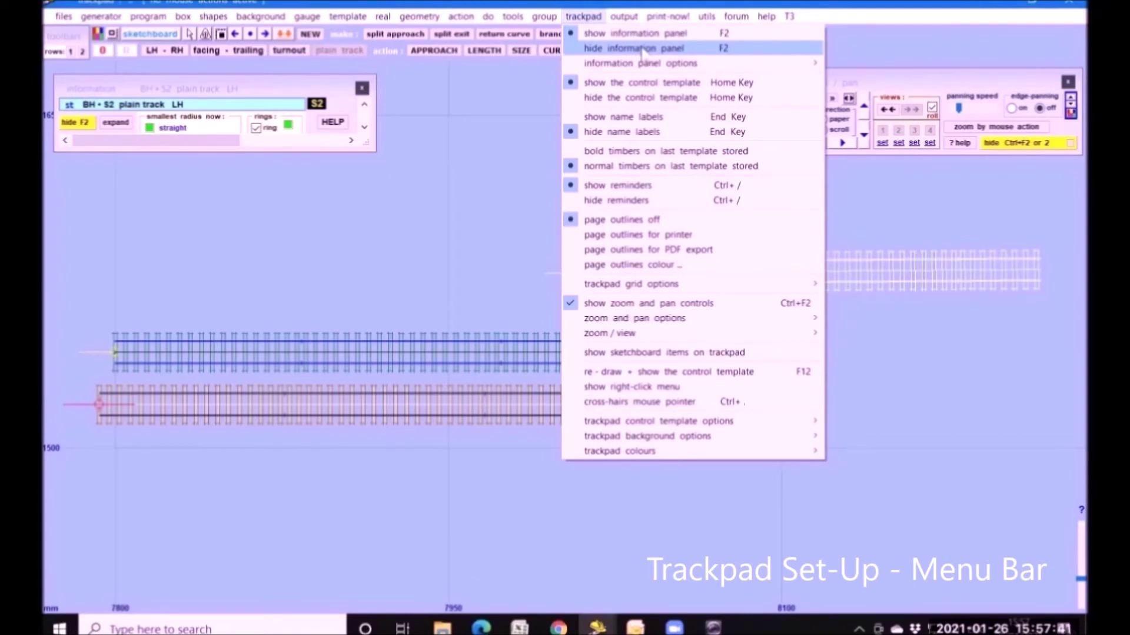
{"action": "left_click", "coordinate": [204, 93]}
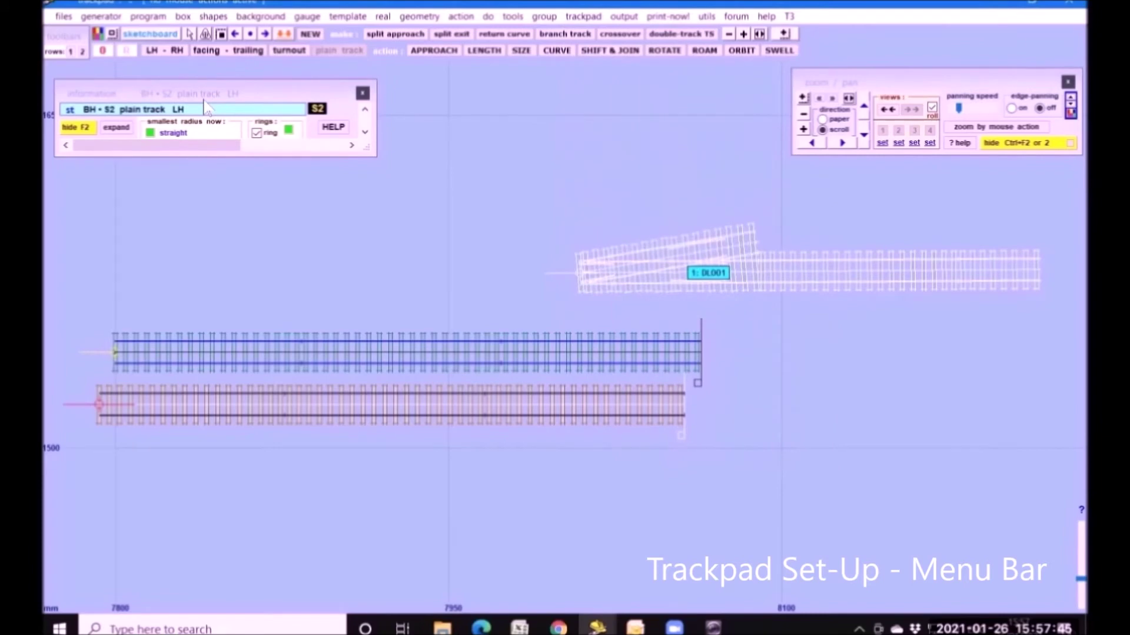
{"action": "left_click_drag", "start_coordinate": [206, 106], "coordinate": [200, 506]}
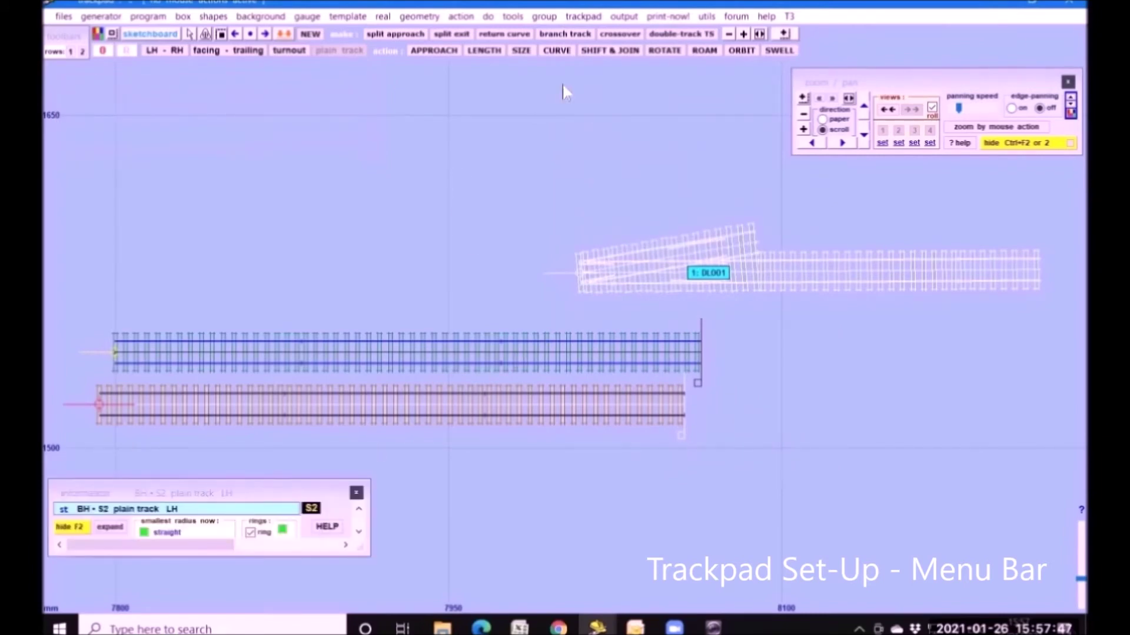
Step: Hide the control template, show it again, and look at the trackpad's page outline options
{"action": "left_click", "coordinate": [581, 17]}
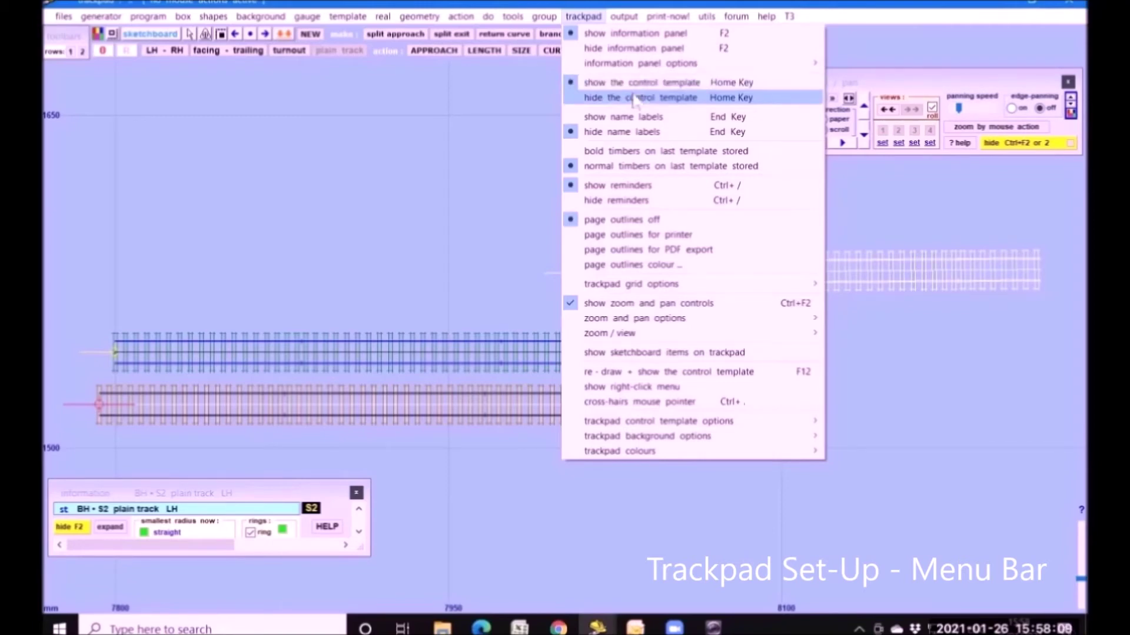
{"action": "left_click", "coordinate": [634, 98]}
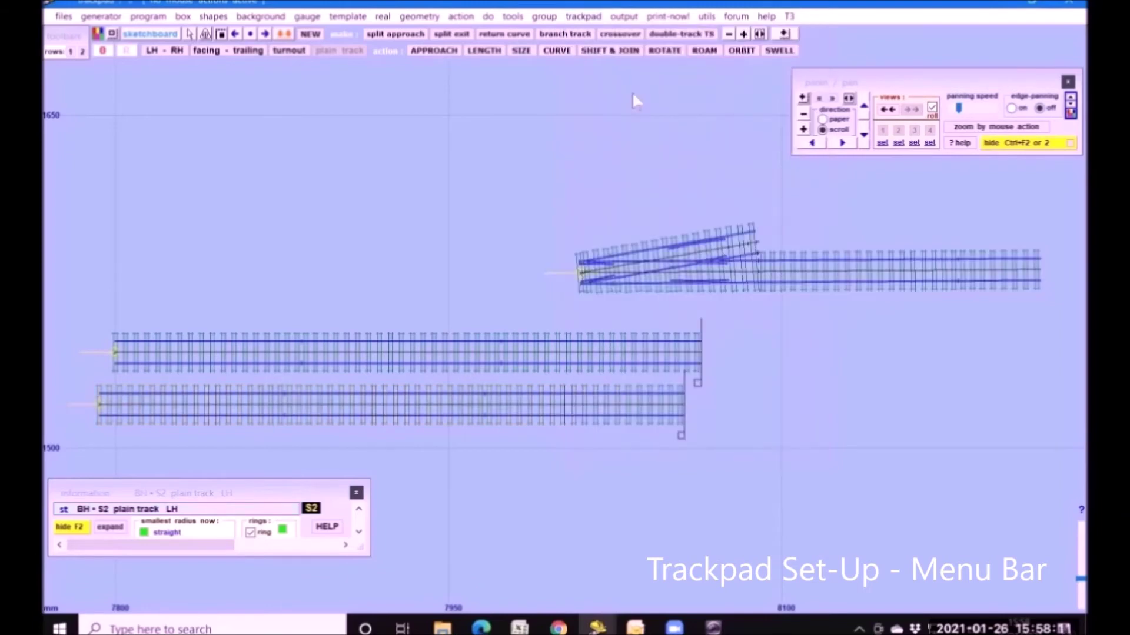
{"action": "left_click", "coordinate": [583, 17]}
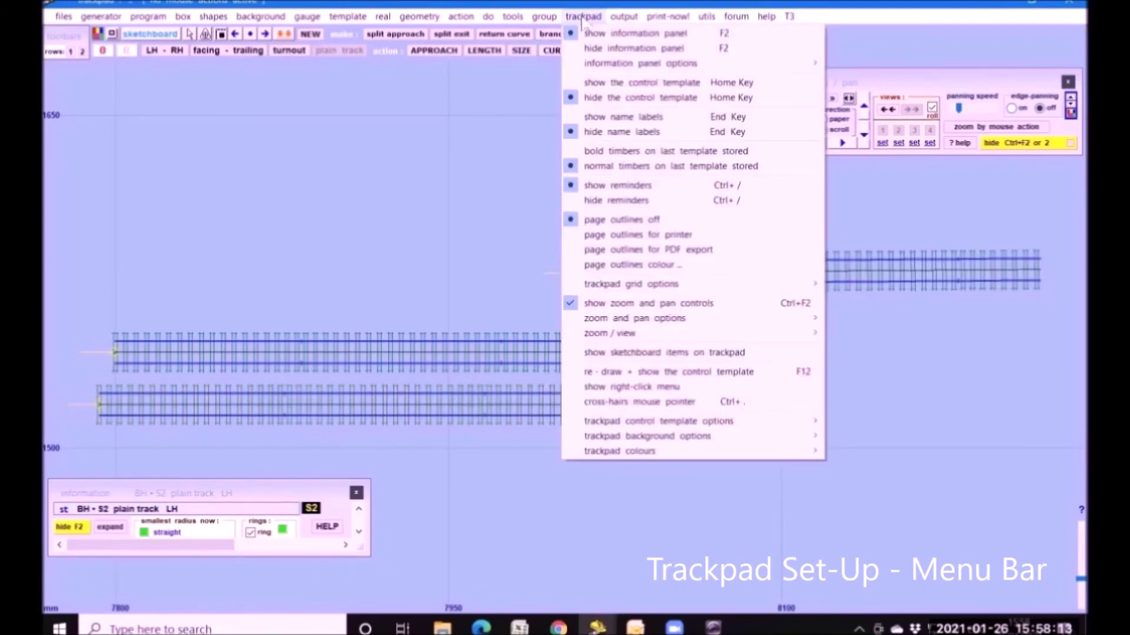
{"action": "left_click", "coordinate": [608, 83]}
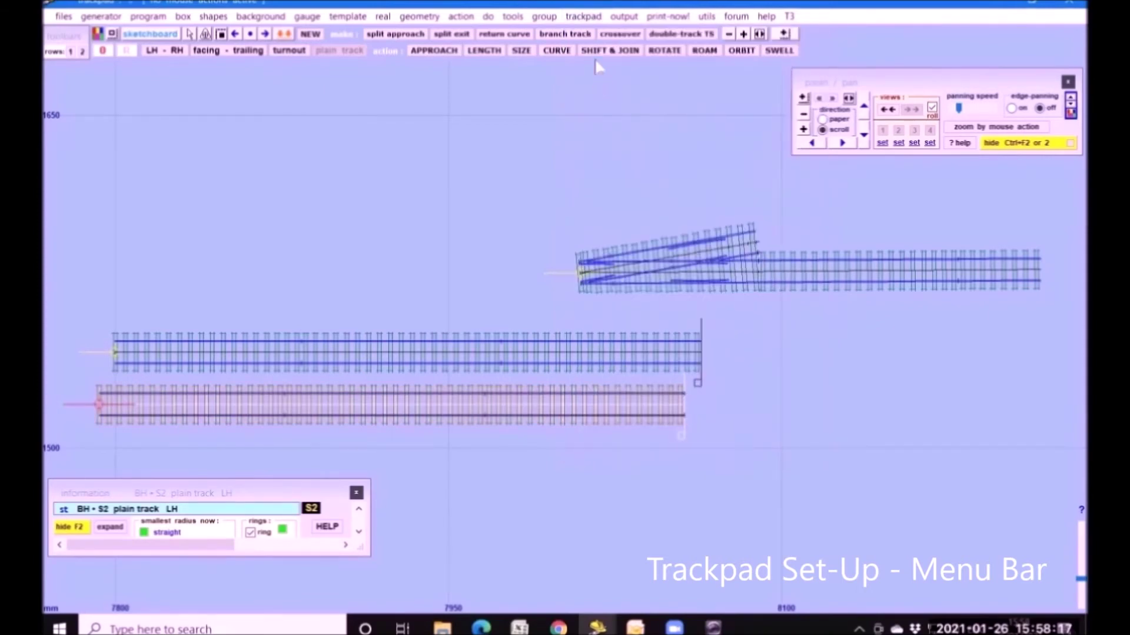
{"action": "left_click", "coordinate": [583, 16]}
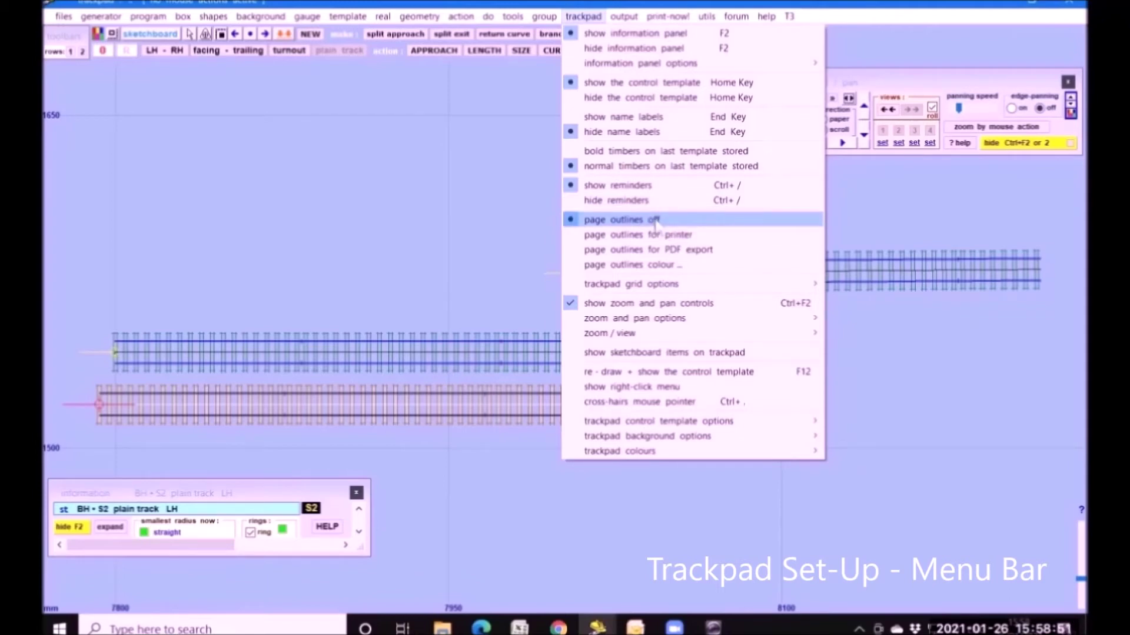
{"action": "left_click", "coordinate": [556, 507]}
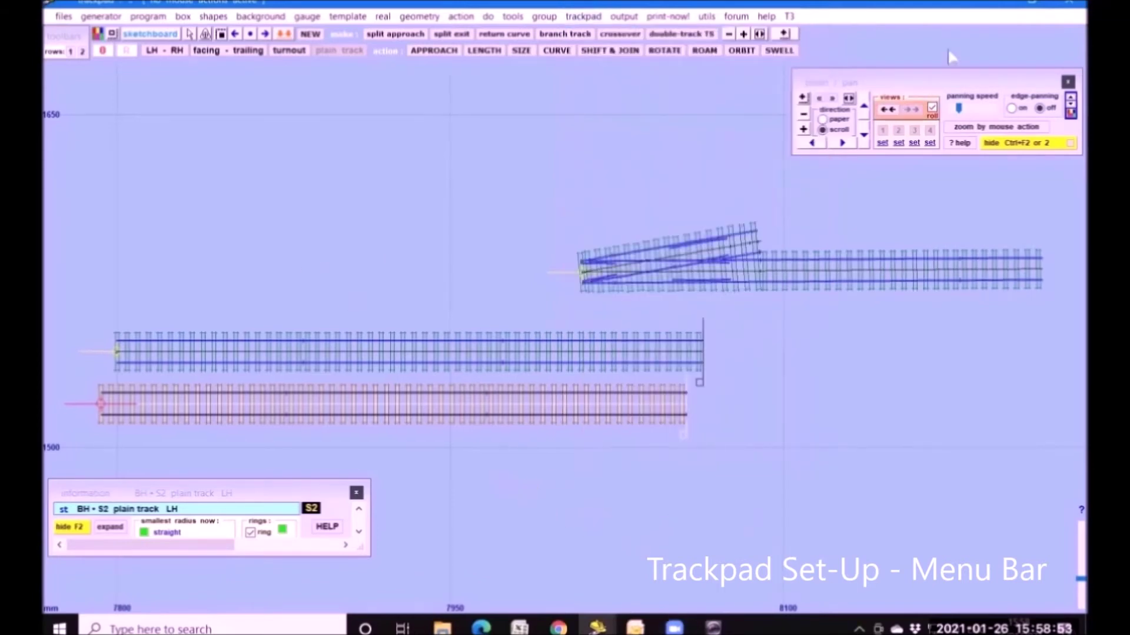
Step: Shift the plain-track control template away from the stored templates to about X 2166 mm, Y 1552 mm using Shift & Join
{"action": "left_click", "coordinate": [804, 116]}
{"action": "left_click", "coordinate": [804, 115]}
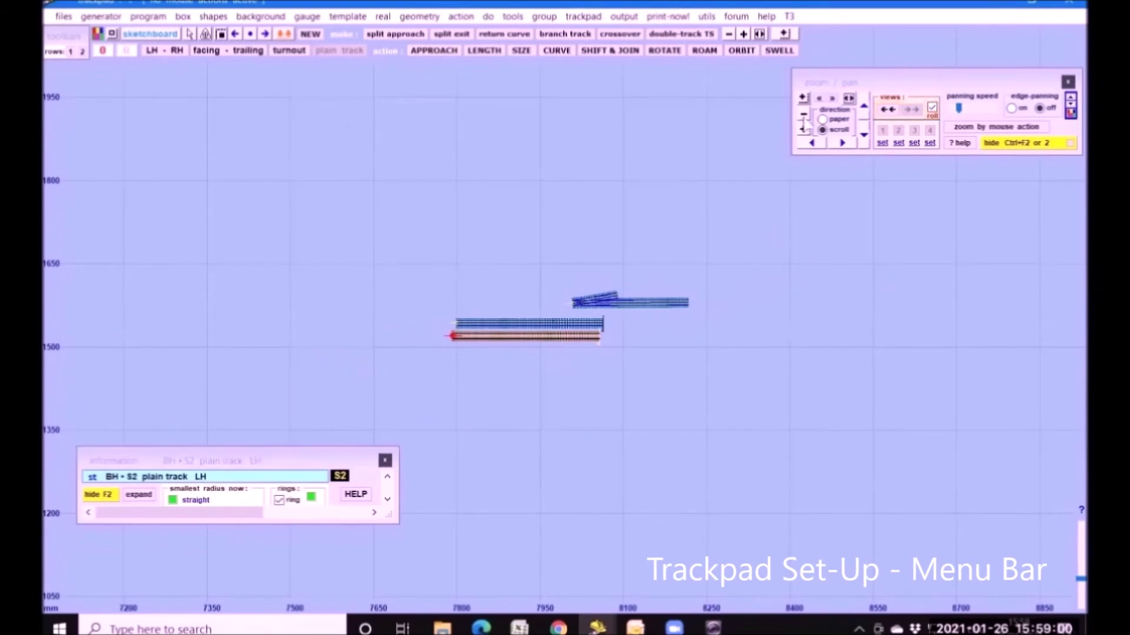
{"action": "left_click", "coordinate": [804, 116]}
{"action": "left_click", "coordinate": [804, 116]}
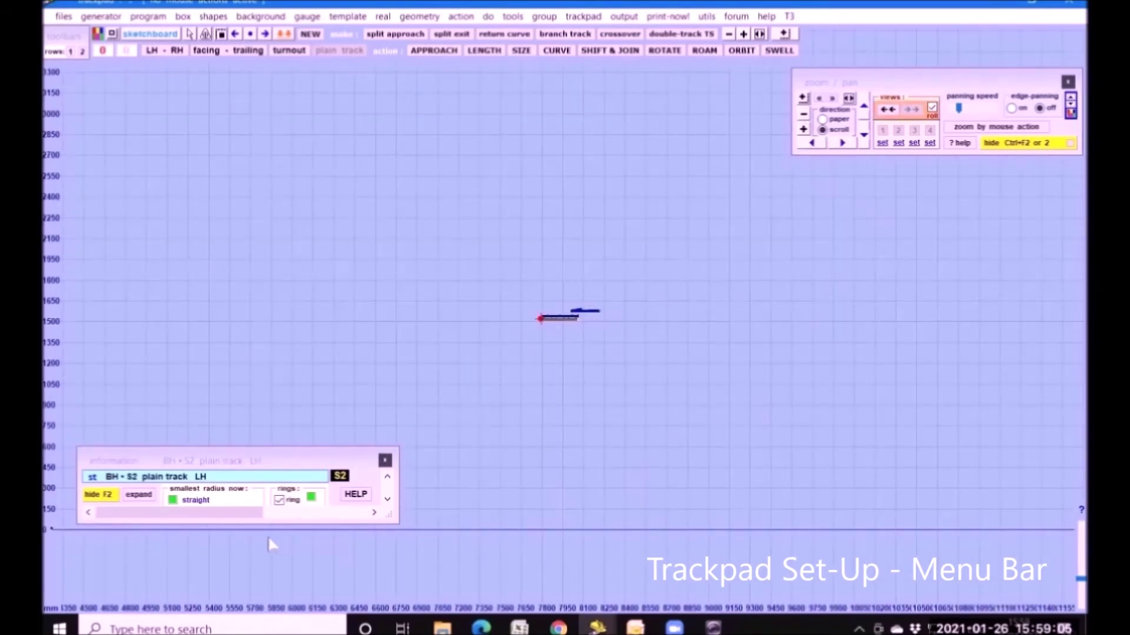
{"action": "left_click_drag", "start_coordinate": [111, 351], "coordinate": [641, 310]}
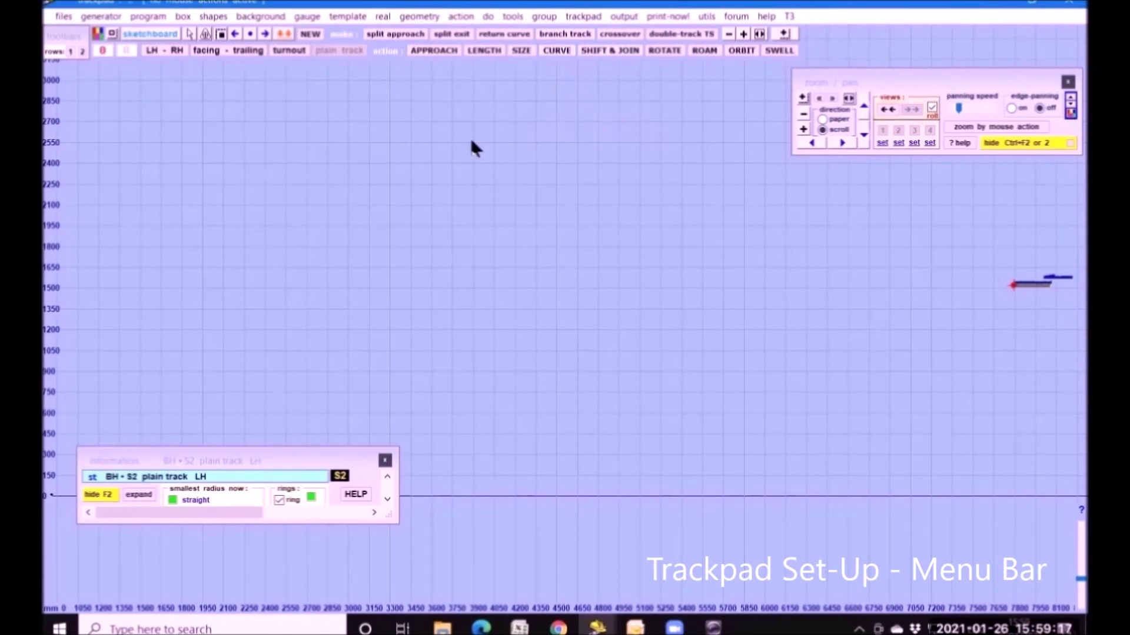
{"action": "left_click", "coordinate": [610, 50]}
{"action": "left_click_drag", "start_coordinate": [1005, 332], "coordinate": [222, 328]}
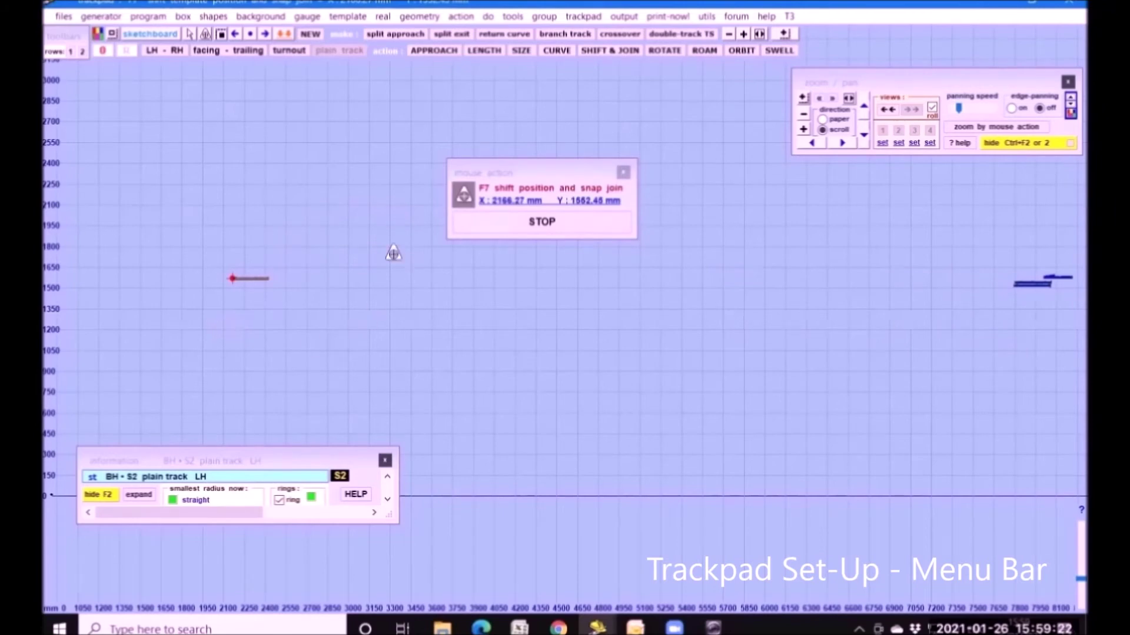
{"action": "left_click", "coordinate": [528, 231]}
Step: Turn on page outlines for the printer on the trackpad around the plain-track control template
{"action": "right_click_drag", "start_coordinate": [184, 360], "coordinate": [328, 419]}
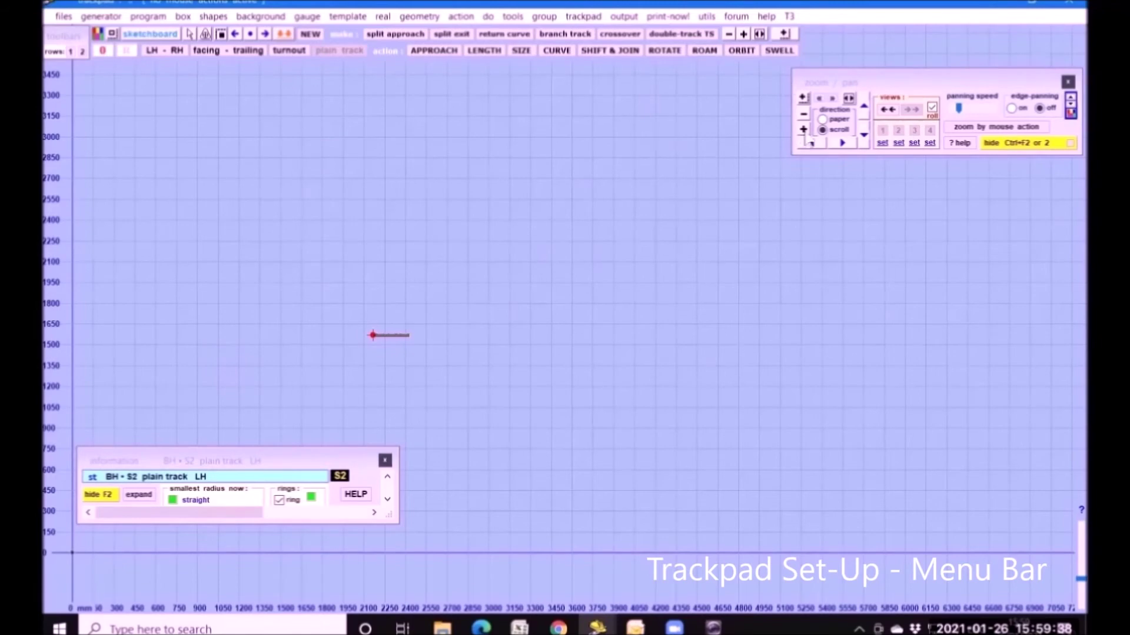
{"action": "left_click", "coordinate": [803, 130]}
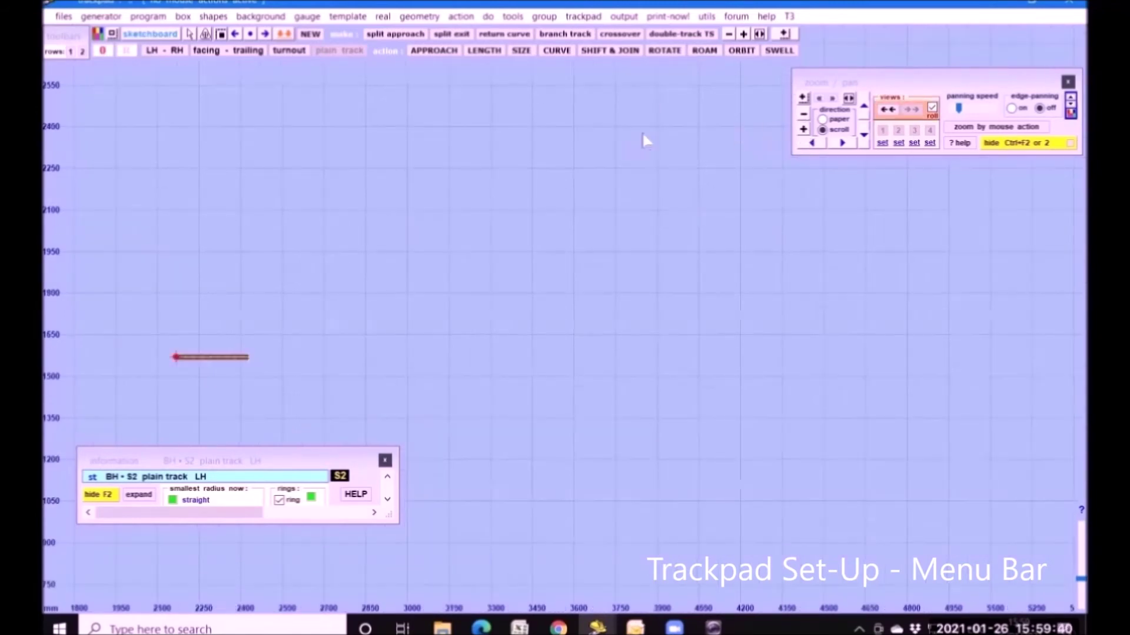
{"action": "left_click_drag", "start_coordinate": [400, 368], "coordinate": [774, 116]}
{"action": "left_click_drag", "start_coordinate": [240, 411], "coordinate": [355, 429]}
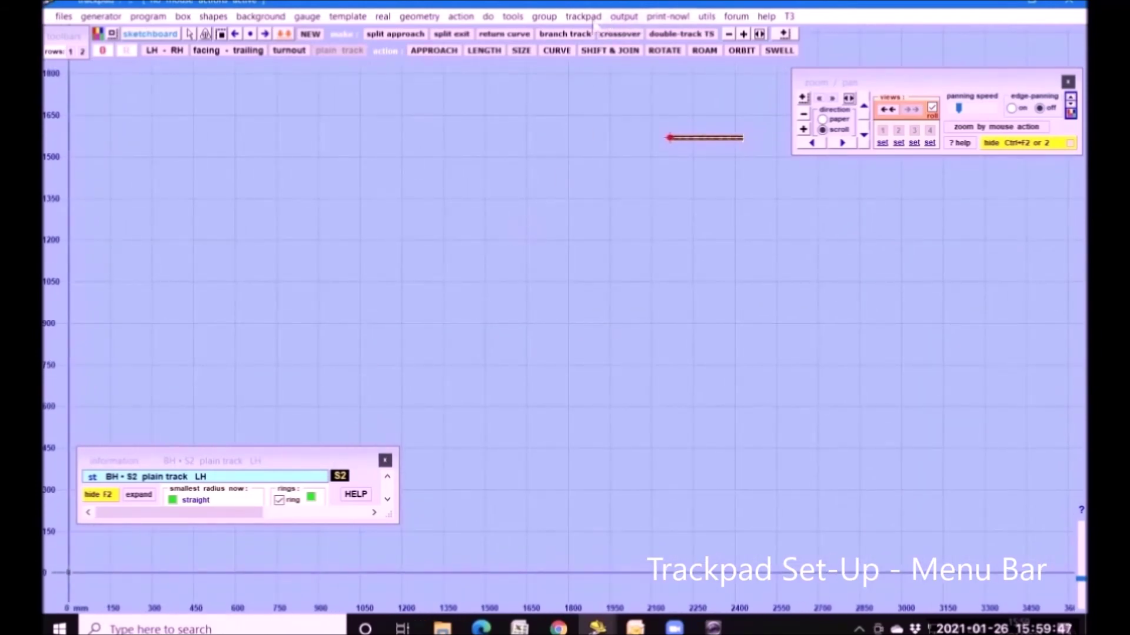
{"action": "left_click", "coordinate": [592, 16]}
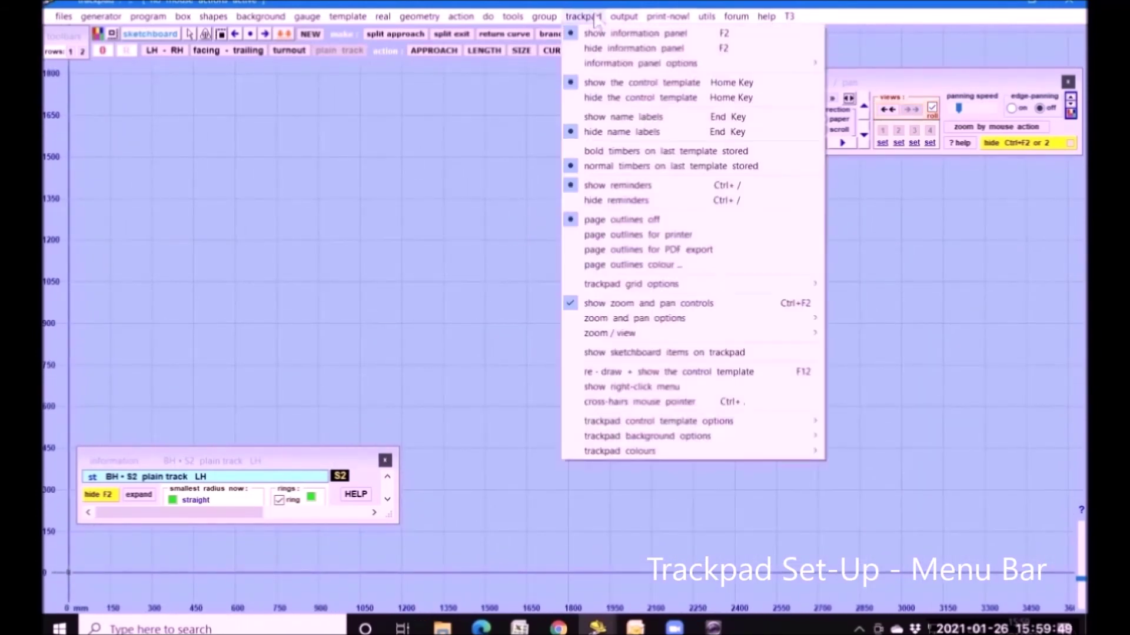
{"action": "left_click", "coordinate": [600, 235]}
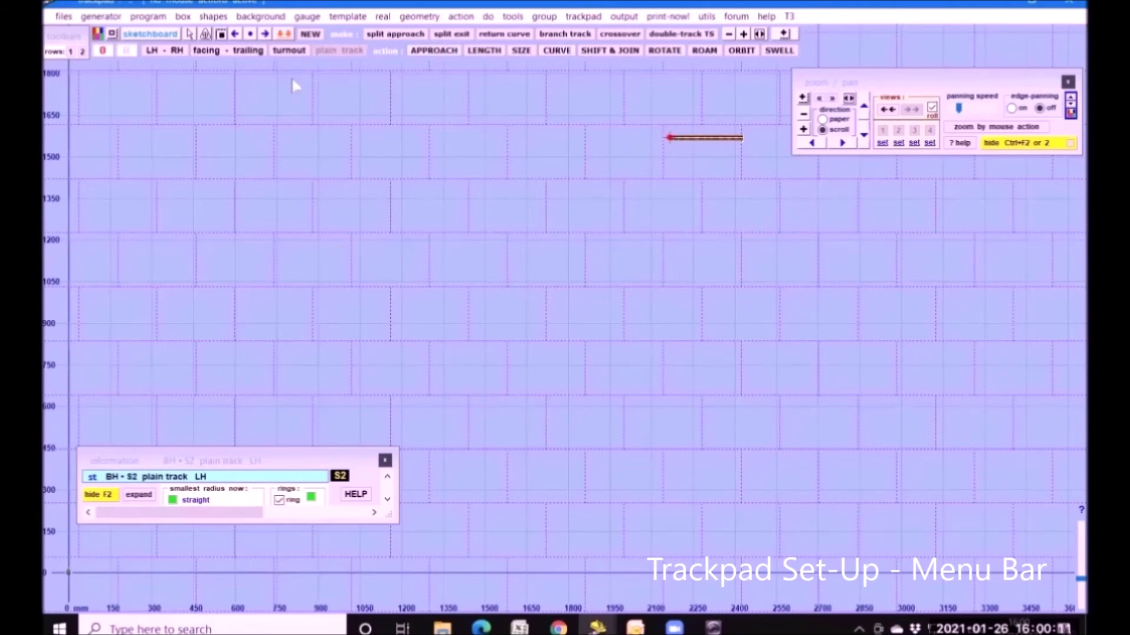
Step: Convert the plain-track control template to a turnout and shift it to about X 816 mm, Y 910 mm with Shift & Join
{"action": "left_click", "coordinate": [283, 51]}
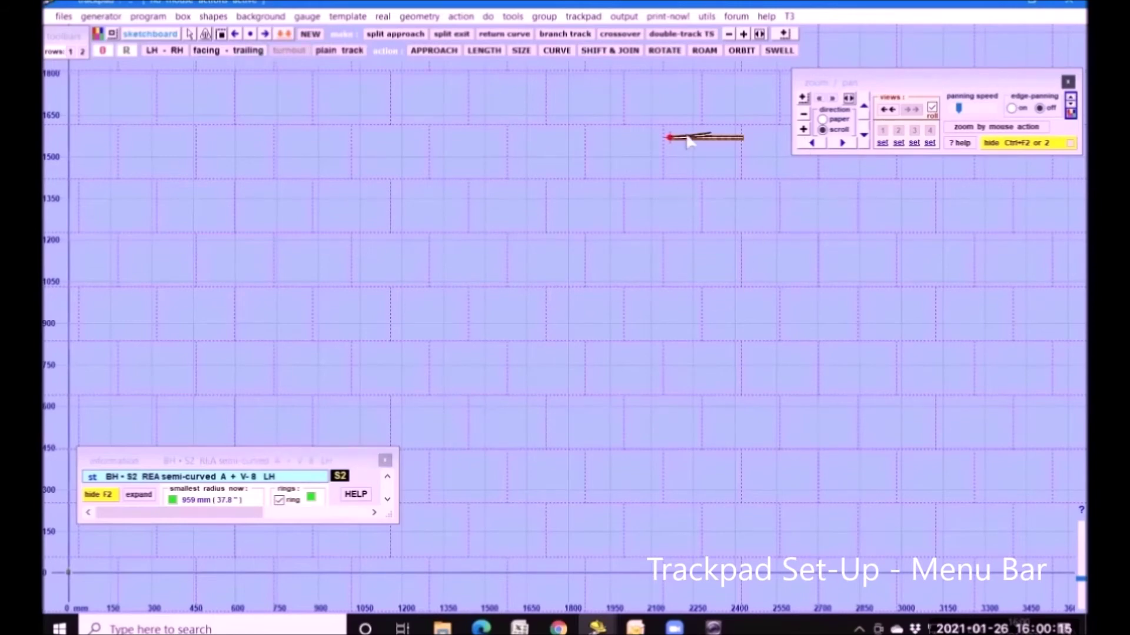
{"action": "left_click", "coordinate": [609, 51]}
{"action": "left_click_drag", "start_coordinate": [869, 228], "coordinate": [496, 406]}
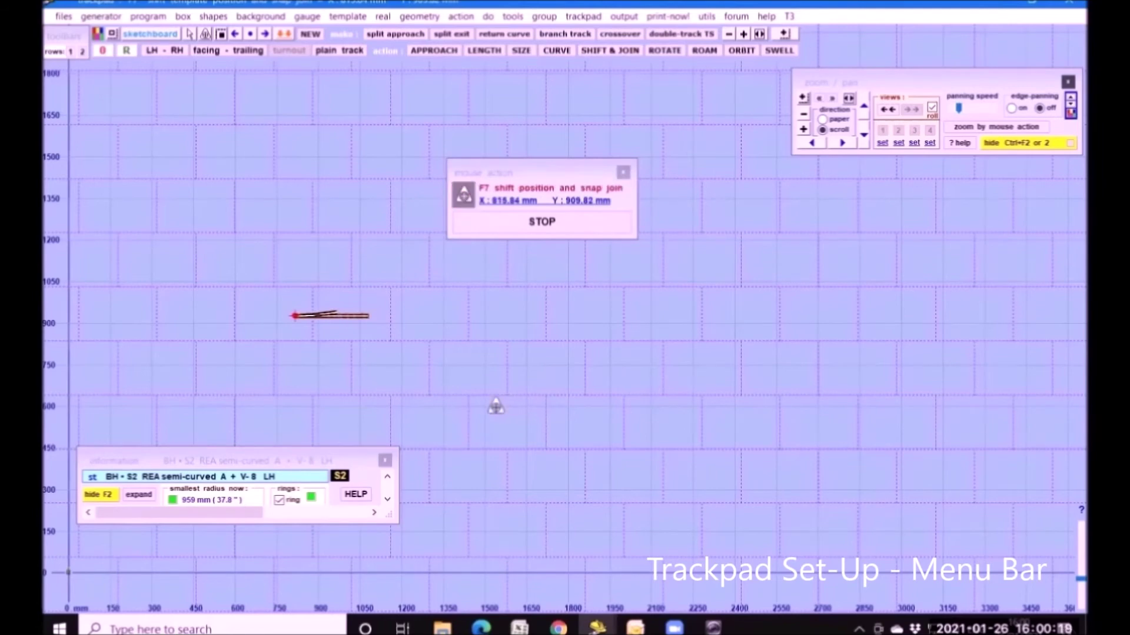
{"action": "left_click", "coordinate": [594, 228]}
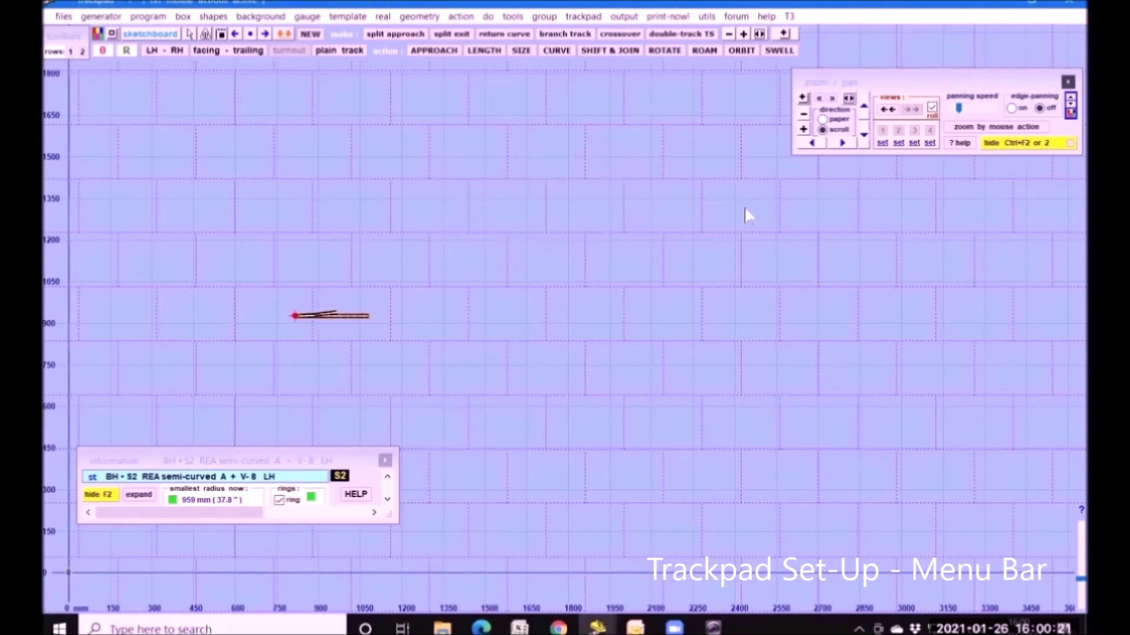
Step: Shift the turnout so it lies within a single page outline, at about X 889 mm, Y 891 mm
{"action": "scroll", "coordinate": [765, 213], "scroll_direction": "up", "scroll_amount": 1}
{"action": "middle_click_drag", "start_coordinate": [170, 345], "coordinate": [504, 340]}
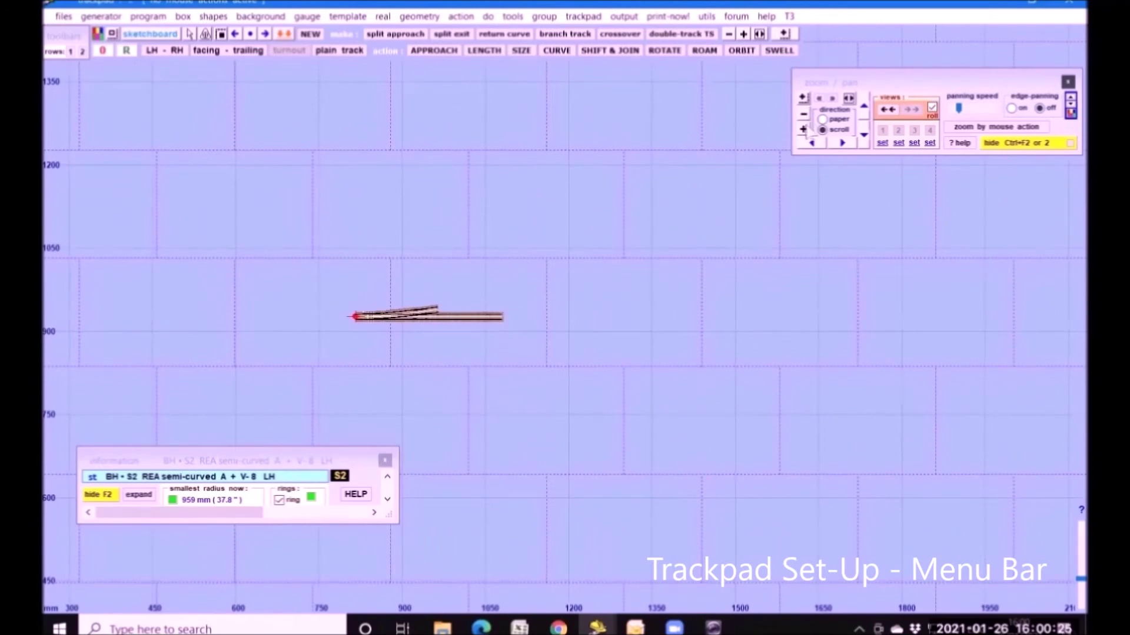
{"action": "left_click", "coordinate": [803, 129]}
{"action": "middle_click_drag", "start_coordinate": [273, 384], "coordinate": [497, 343]}
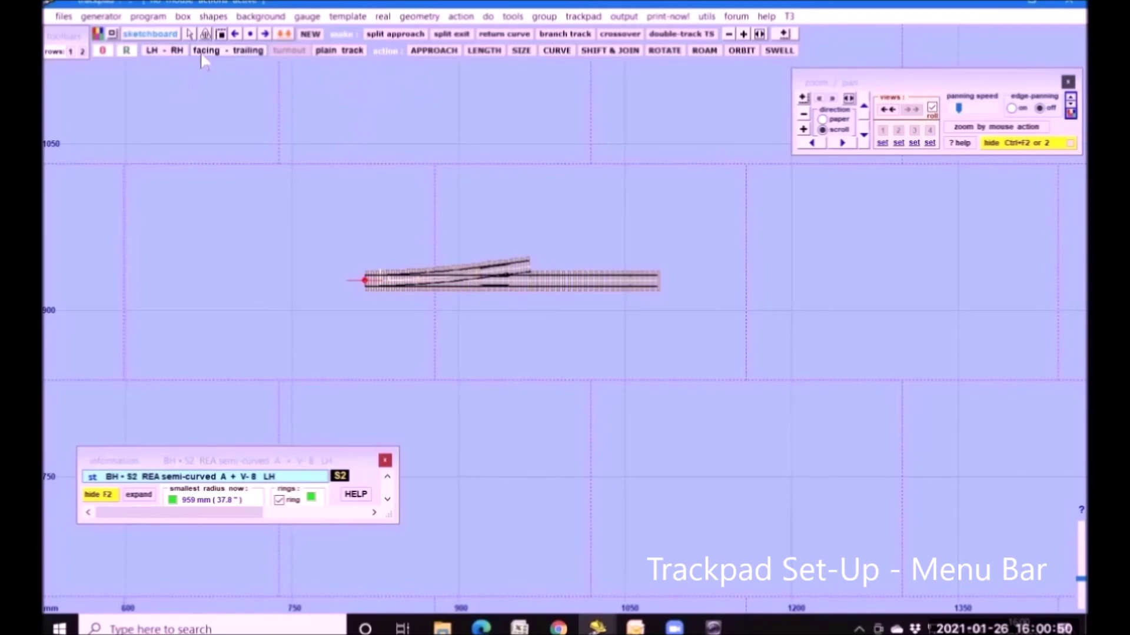
{"action": "left_click", "coordinate": [607, 52]}
{"action": "left_click_drag", "start_coordinate": [433, 100], "coordinate": [513, 126]}
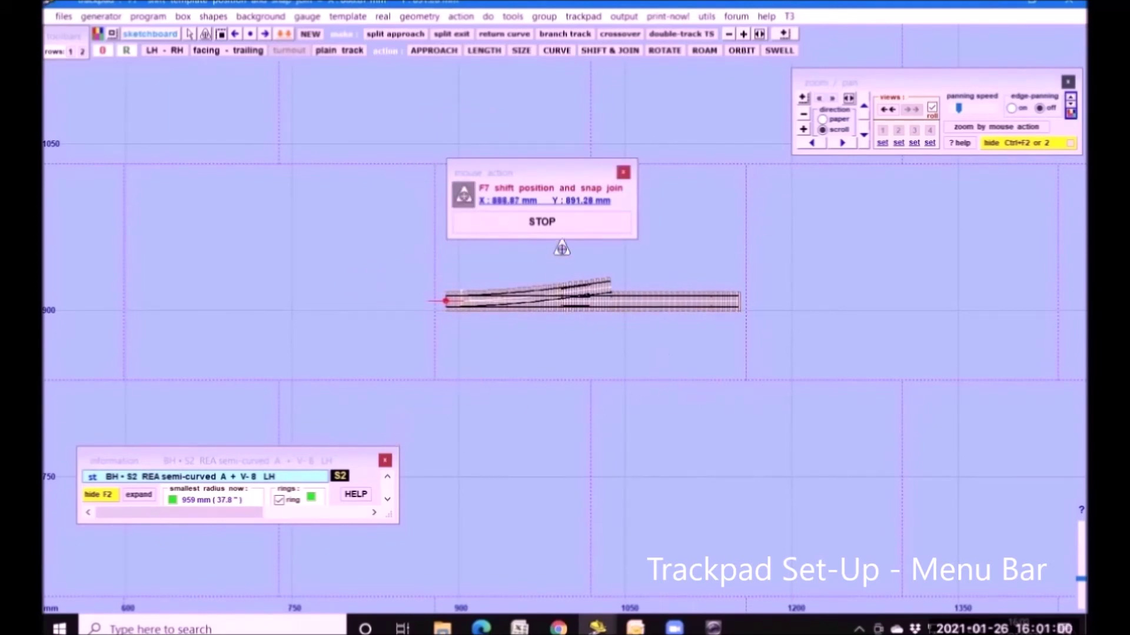
{"action": "left_click", "coordinate": [563, 227]}
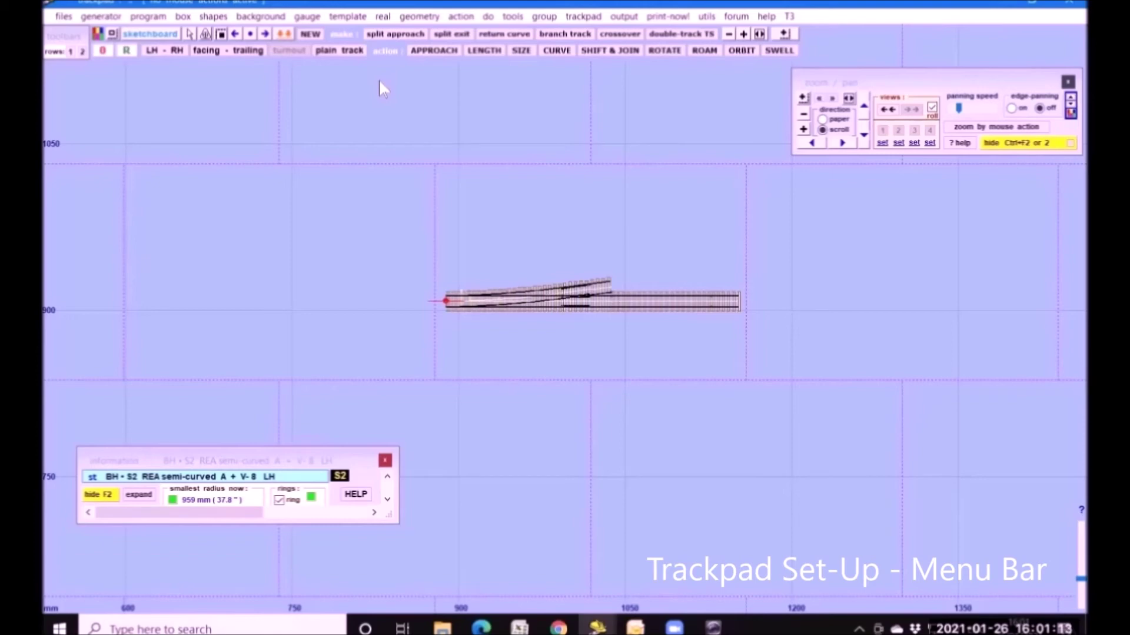
Step: Move the page origin to about X -101 mm, Y -146 mm, keeping the turnout inside one printer page outline
{"action": "left_click", "coordinate": [595, 14]}
{"action": "key", "text": "Left"}
{"action": "mouse_move", "coordinate": [584, 16]}
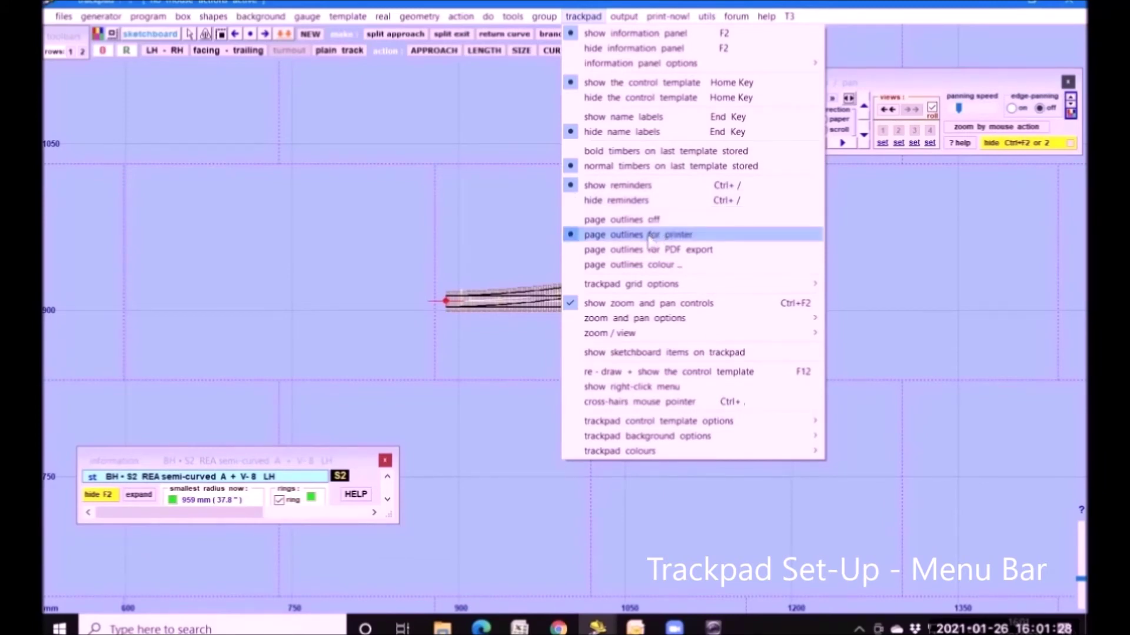
{"action": "left_click", "coordinate": [465, 101]}
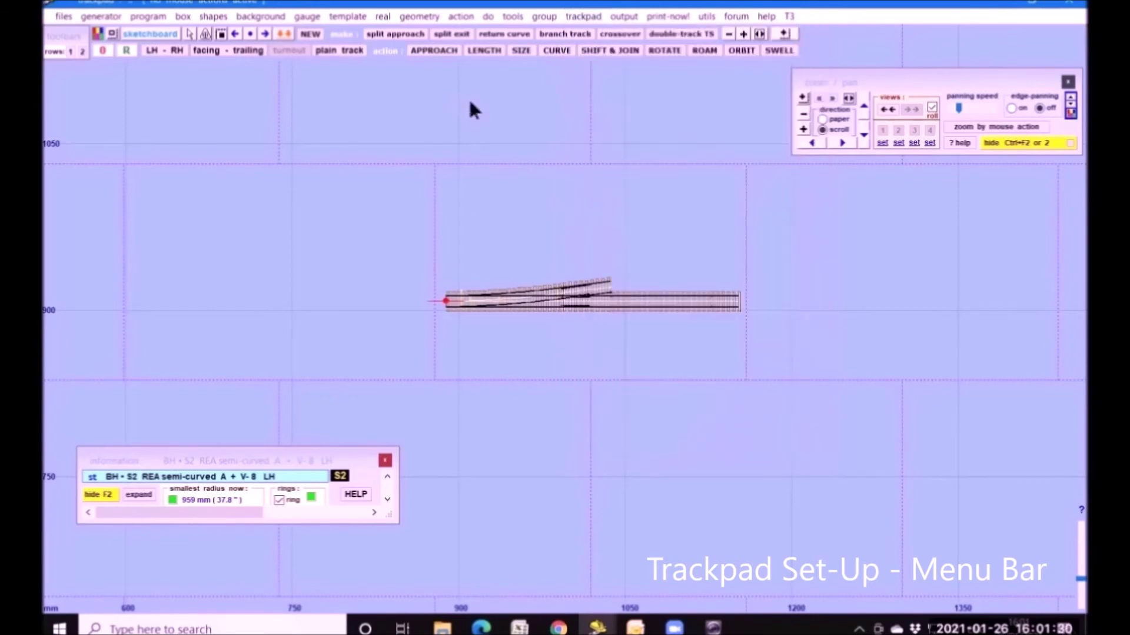
{"action": "left_click", "coordinate": [462, 17]}
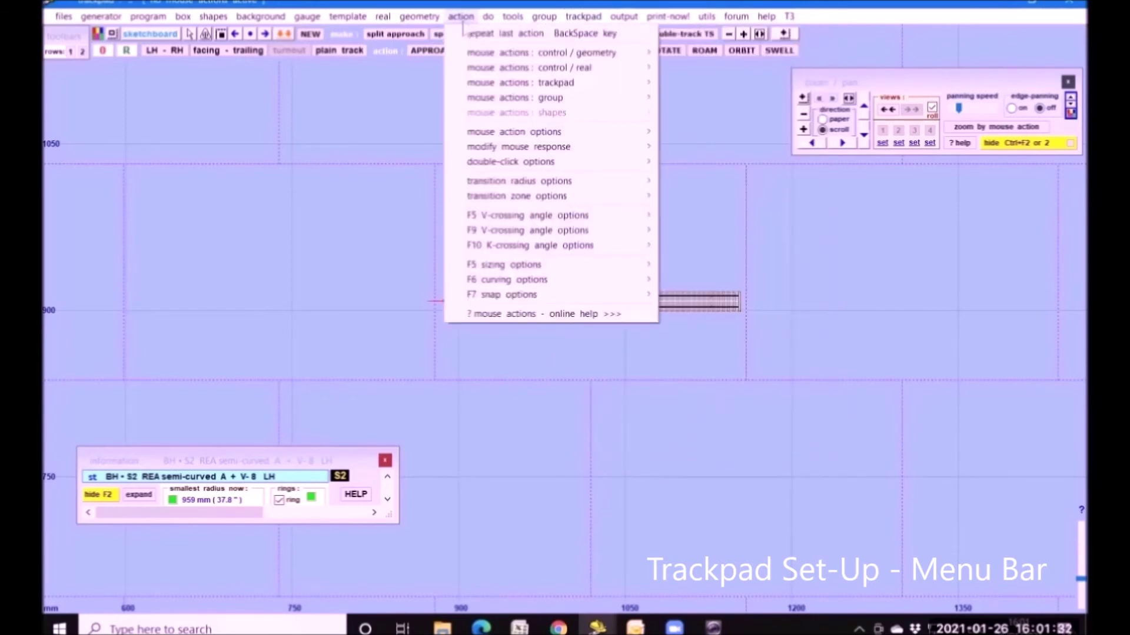
{"action": "mouse_move", "coordinate": [579, 83]}
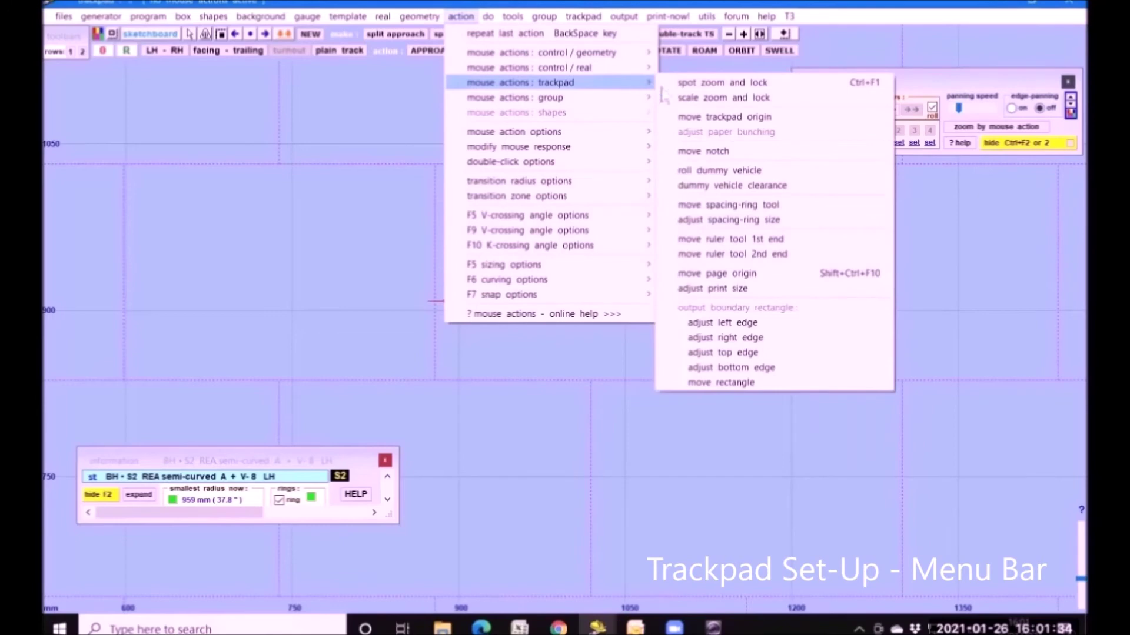
{"action": "left_click", "coordinate": [741, 273]}
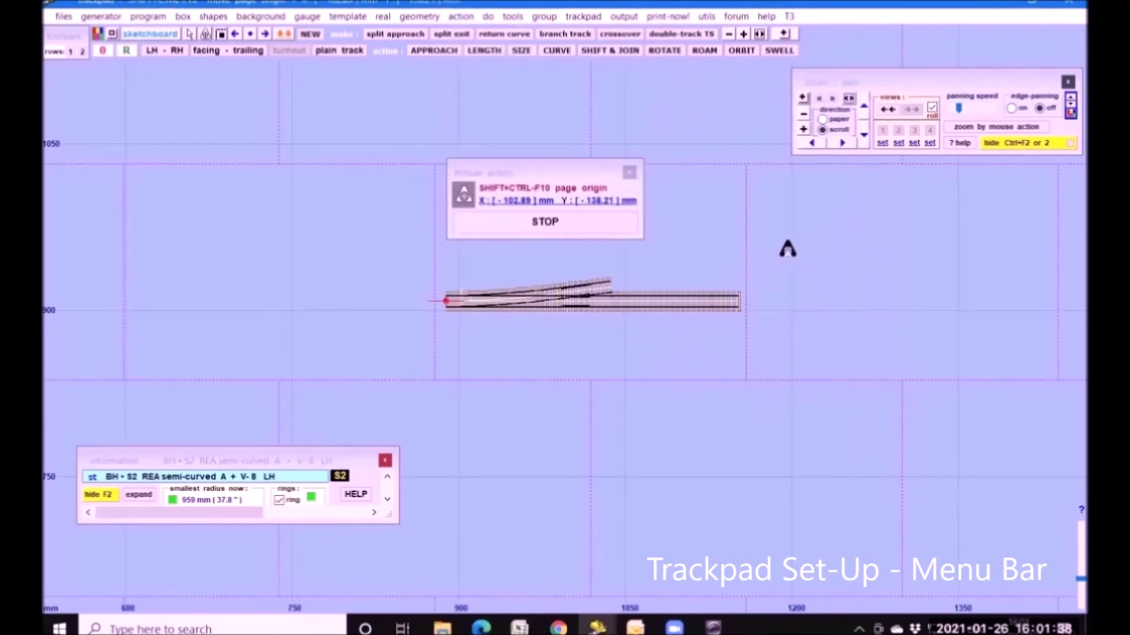
{"action": "mouse_move", "coordinate": [792, 257]}
{"action": "left_mouse_down"}
{"action": "mouse_move", "coordinate": [789, 270]}
{"action": "mouse_move", "coordinate": [768, 272]}
{"action": "mouse_move", "coordinate": [756, 252]}
{"action": "mouse_move", "coordinate": [785, 227]}
{"action": "mouse_move", "coordinate": [811, 236]}
{"action": "mouse_move", "coordinate": [796, 267]}
{"action": "mouse_move", "coordinate": [790, 257]}
{"action": "left_mouse_up"}
{"action": "left_click", "coordinate": [790, 257]}
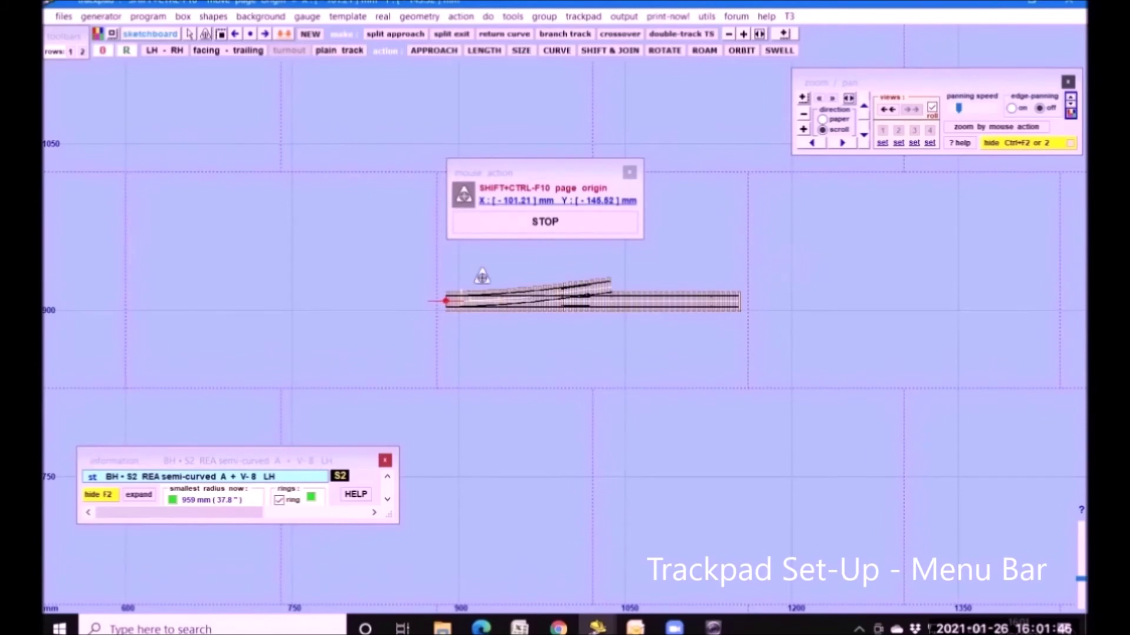
{"action": "left_click", "coordinate": [544, 229]}
Step: Examine the trackpad's grid, zoom and pan, control template, timber infill, background and colour options
{"action": "left_click", "coordinate": [589, 16]}
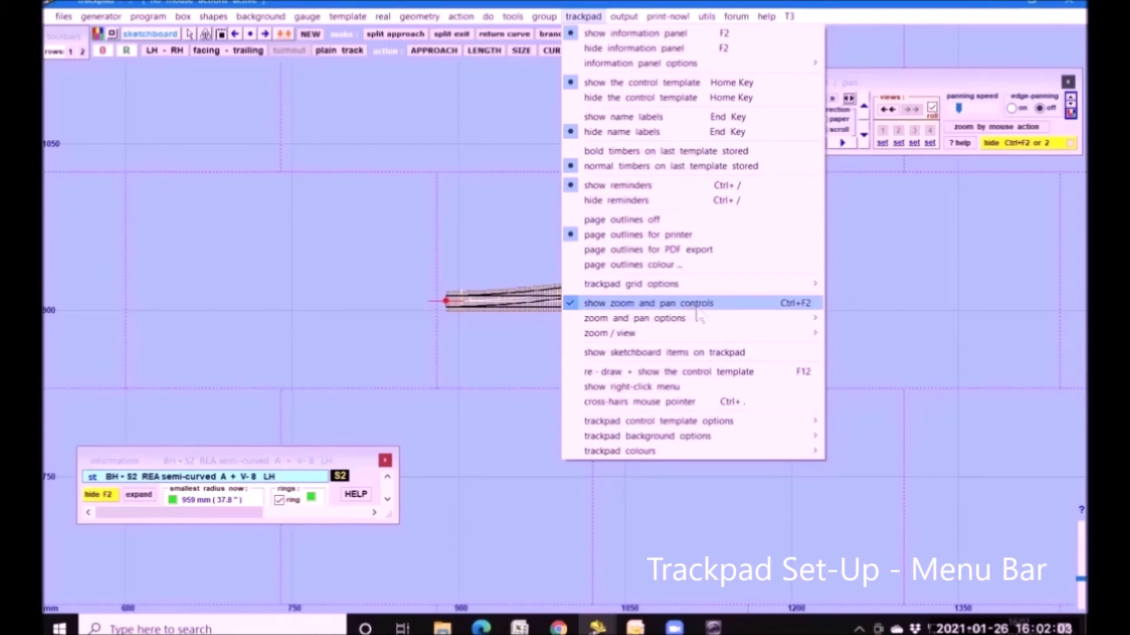
{"action": "mouse_move", "coordinate": [704, 286]}
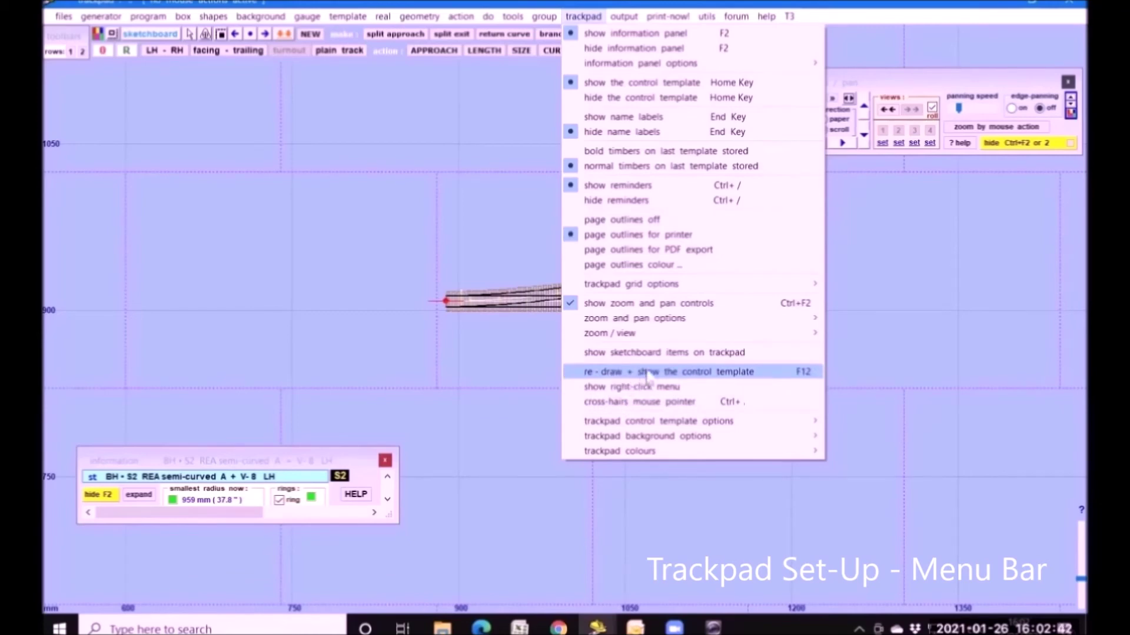
{"action": "mouse_move", "coordinate": [630, 425]}
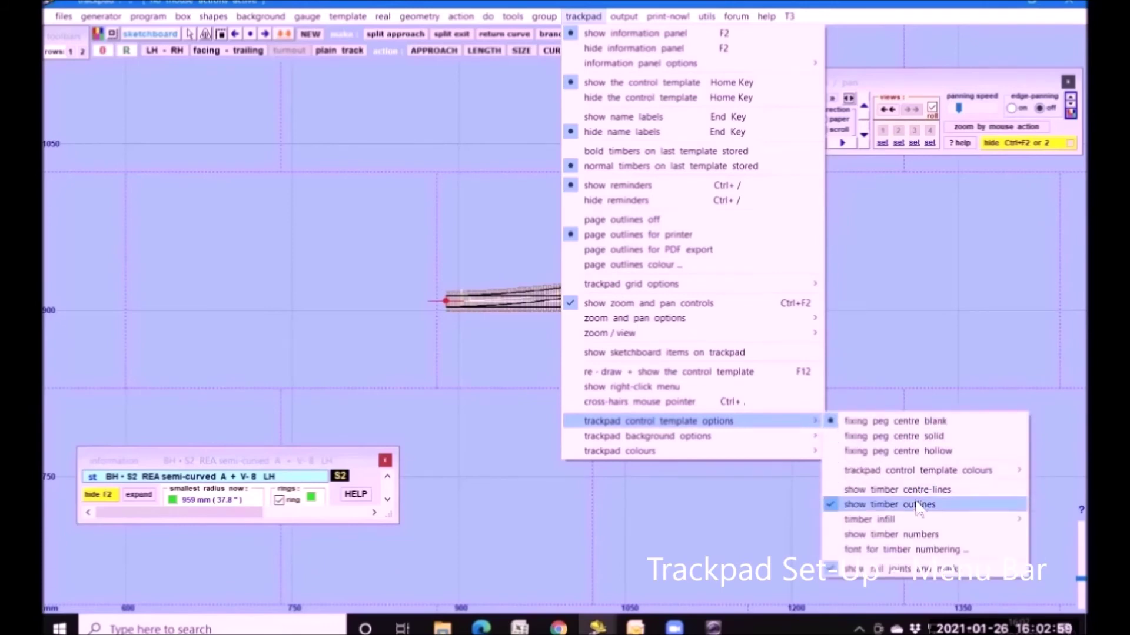
{"action": "mouse_move", "coordinate": [912, 521]}
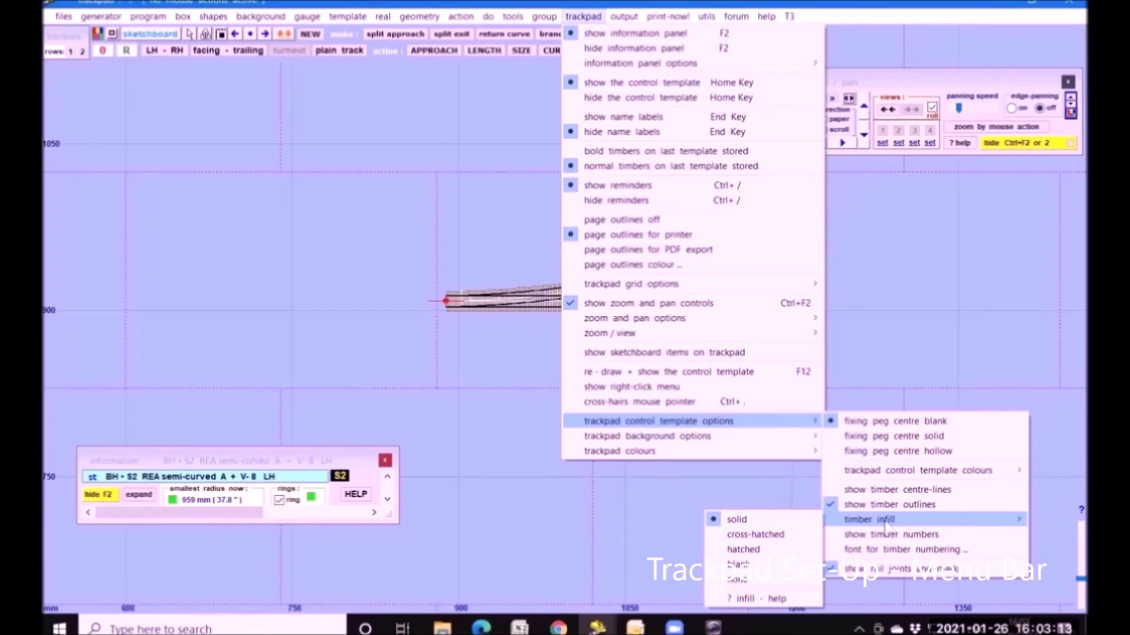
{"action": "mouse_move", "coordinate": [729, 440]}
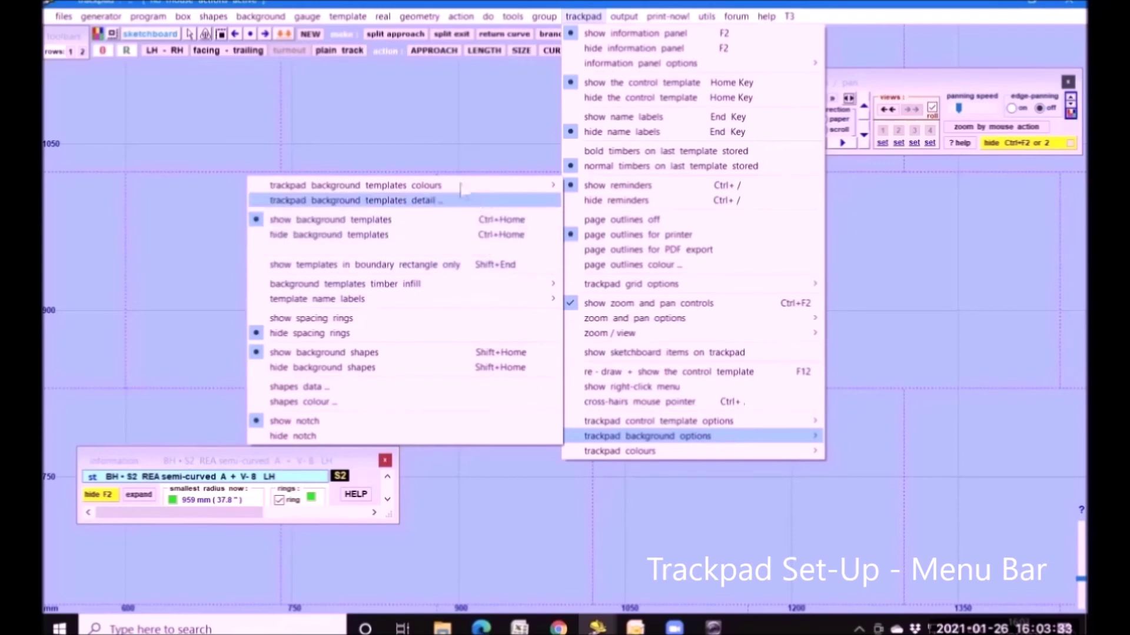
{"action": "mouse_move", "coordinate": [461, 188]}
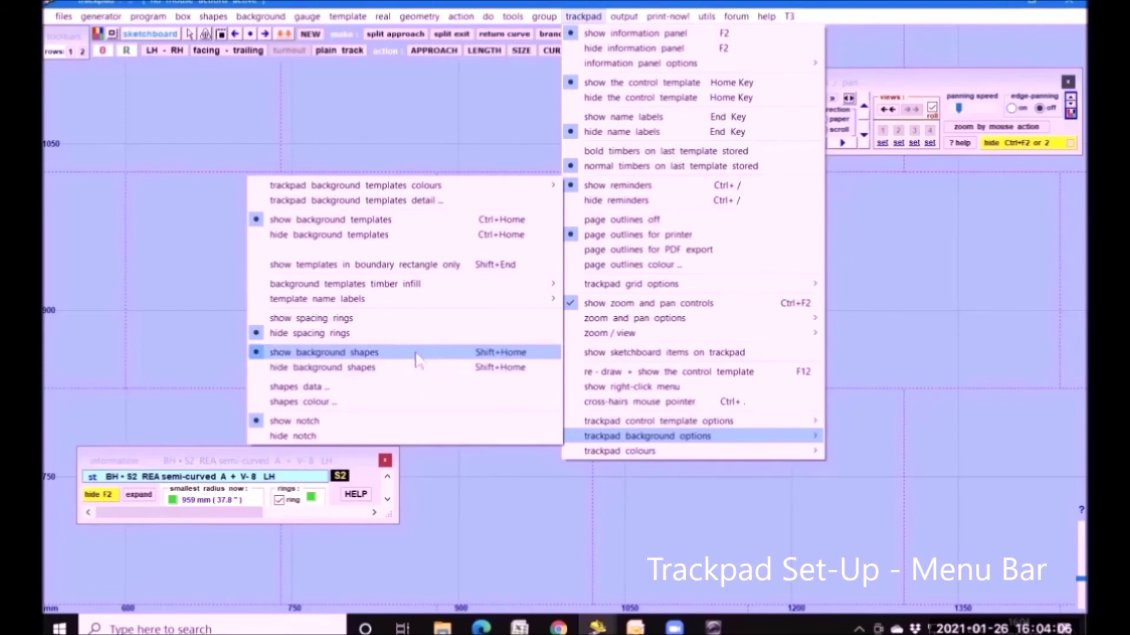
{"action": "left_click", "coordinate": [186, 292]}
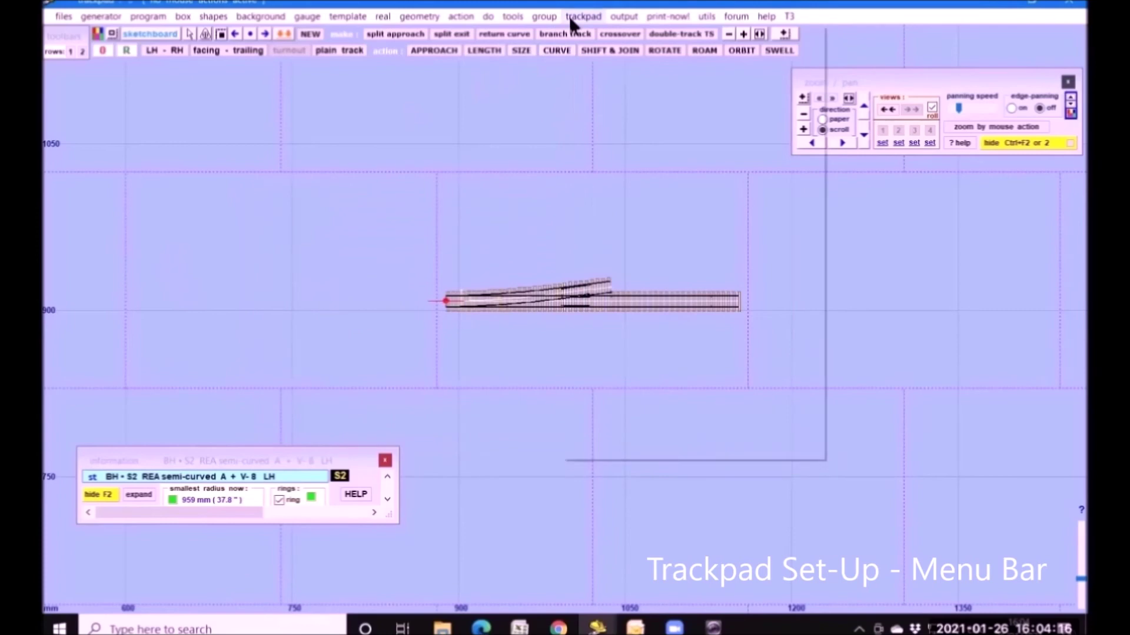
{"action": "left_click", "coordinate": [582, 16]}
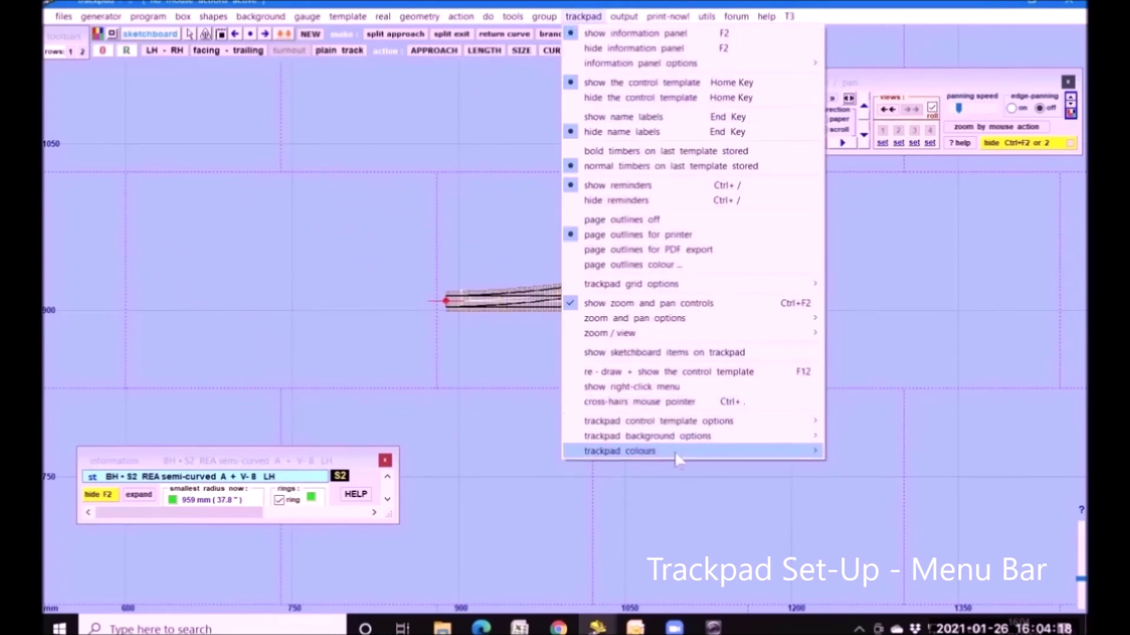
{"action": "mouse_move", "coordinate": [676, 452]}
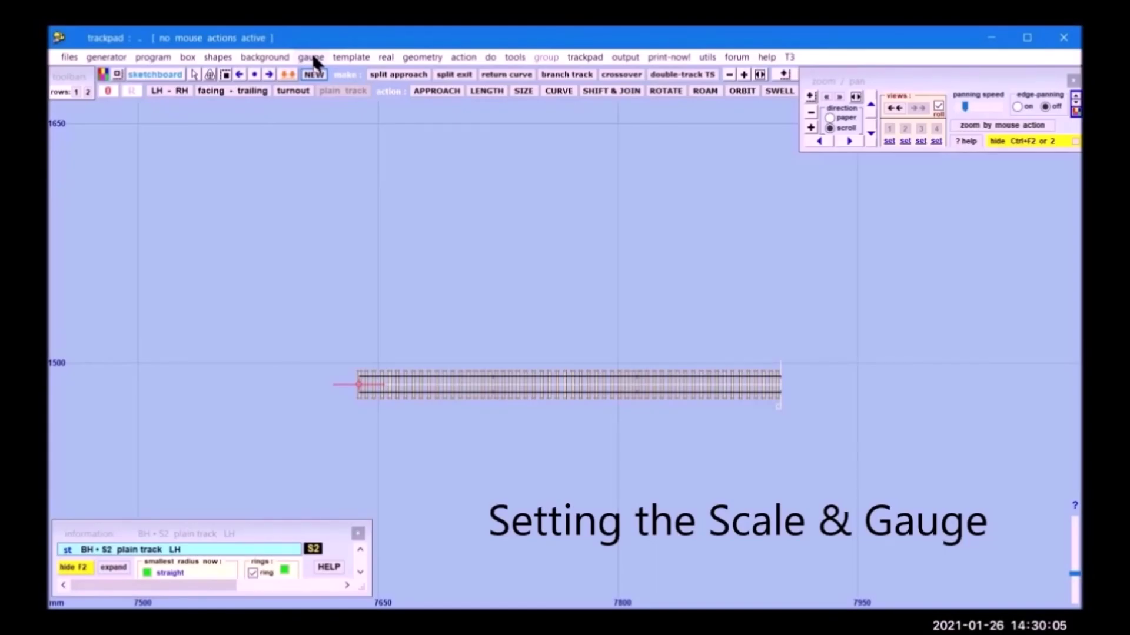
Step: Set the track gauge to EM (18.2 mm, 4 mm/ft, EMGS dimensions) from the full gauge list
{"action": "left_click", "coordinate": [312, 57]}
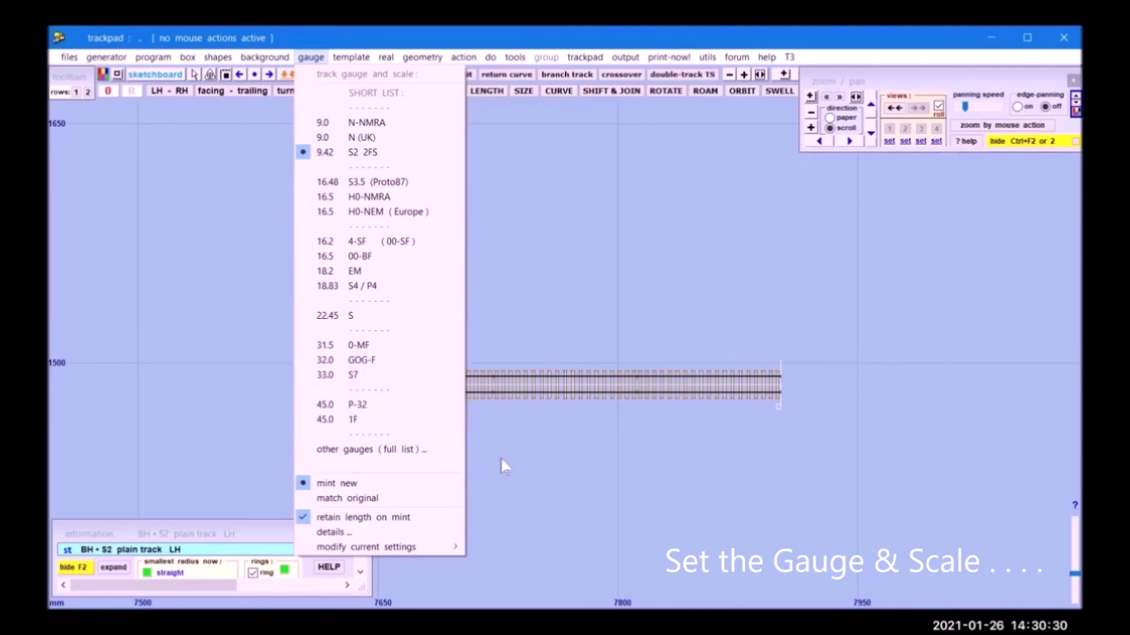
{"action": "left_click", "coordinate": [400, 450]}
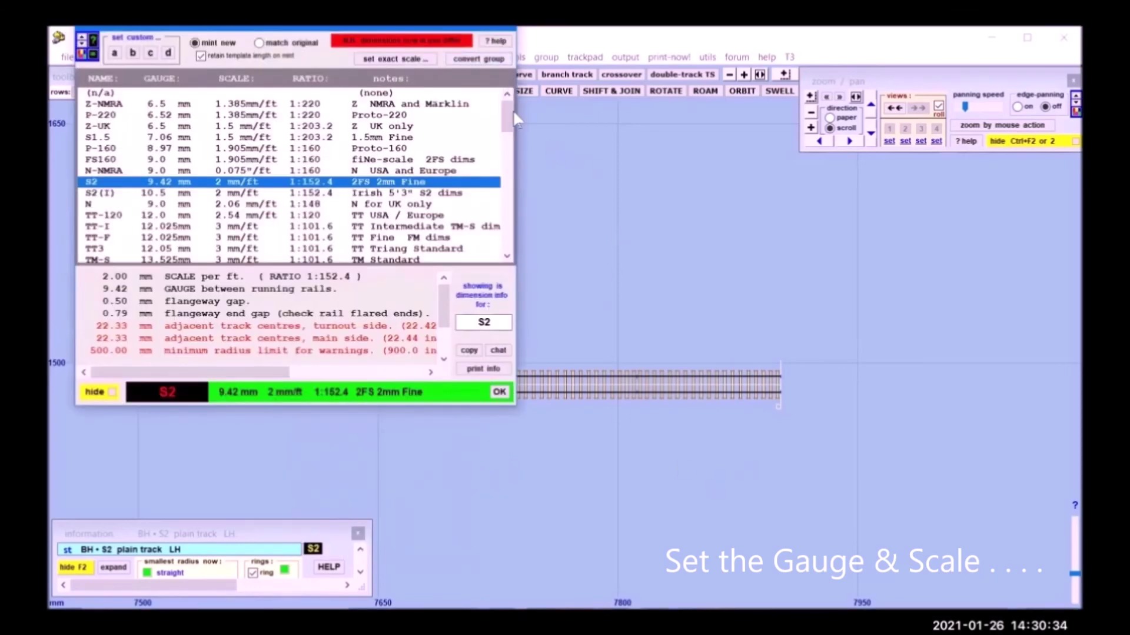
{"action": "left_click_drag", "start_coordinate": [507, 122], "coordinate": [509, 139]}
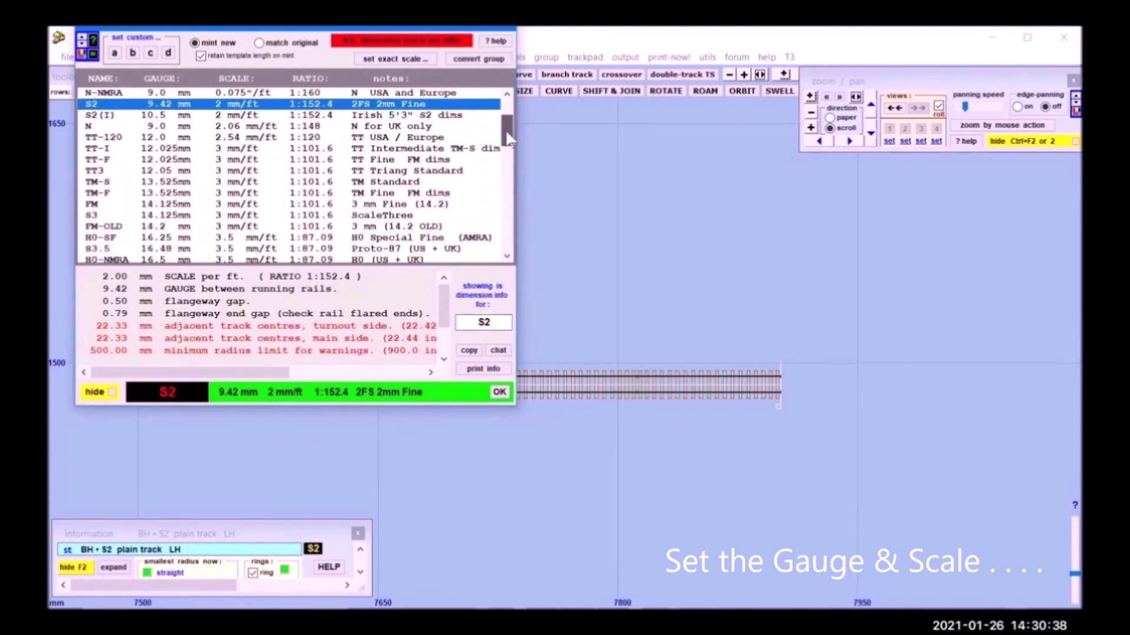
{"action": "left_click_drag", "start_coordinate": [509, 140], "coordinate": [504, 107]}
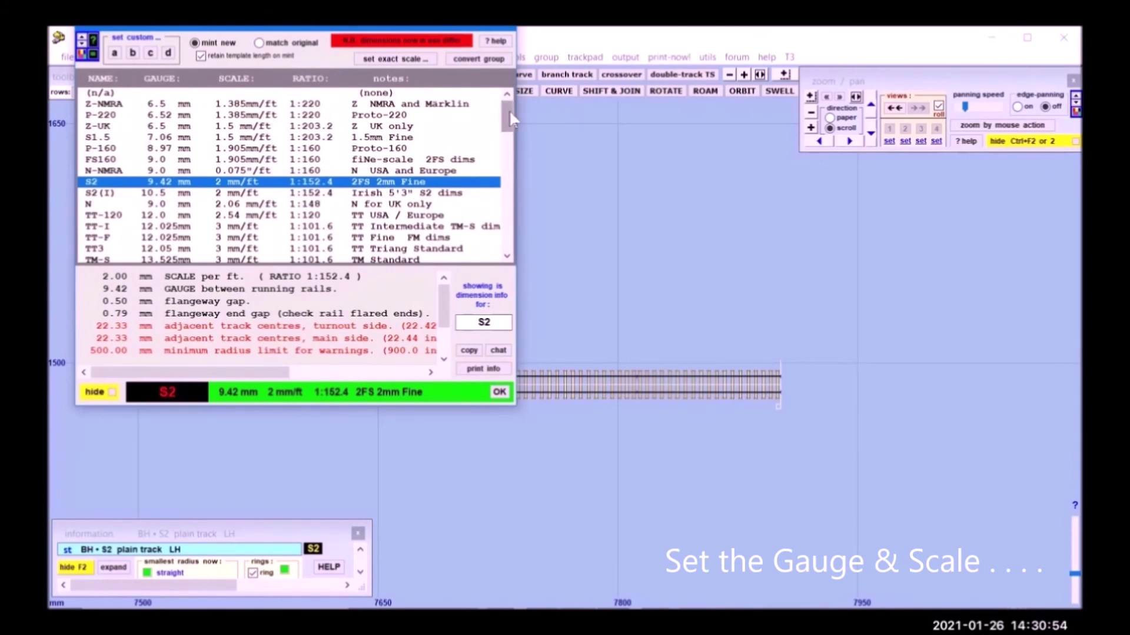
{"action": "left_click_drag", "start_coordinate": [505, 120], "coordinate": [520, 171]}
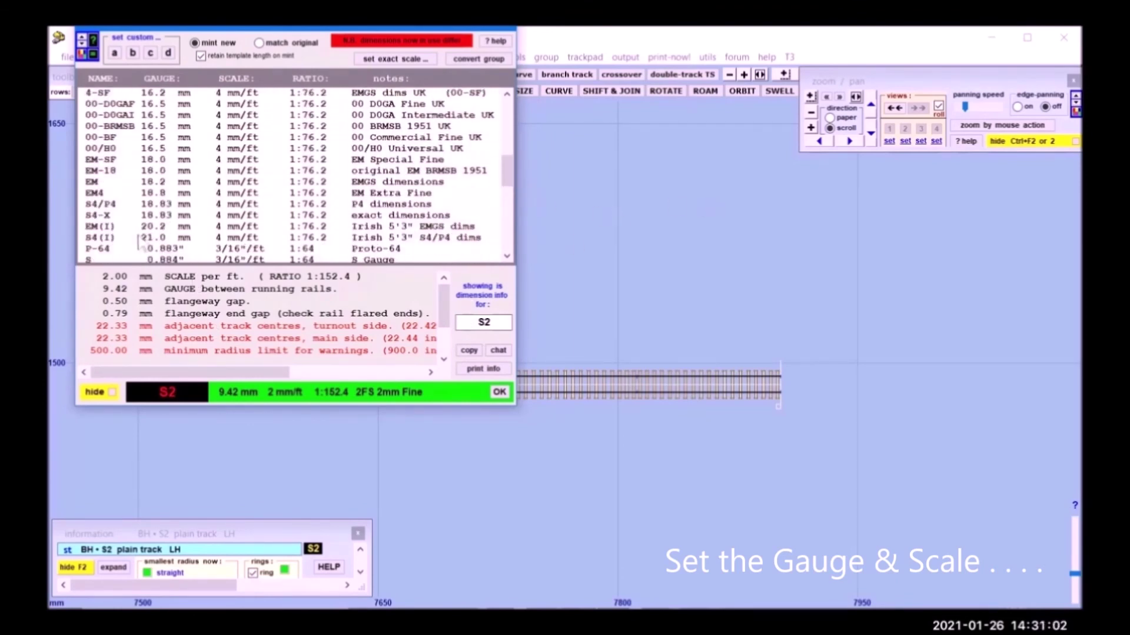
{"action": "left_click", "coordinate": [146, 182]}
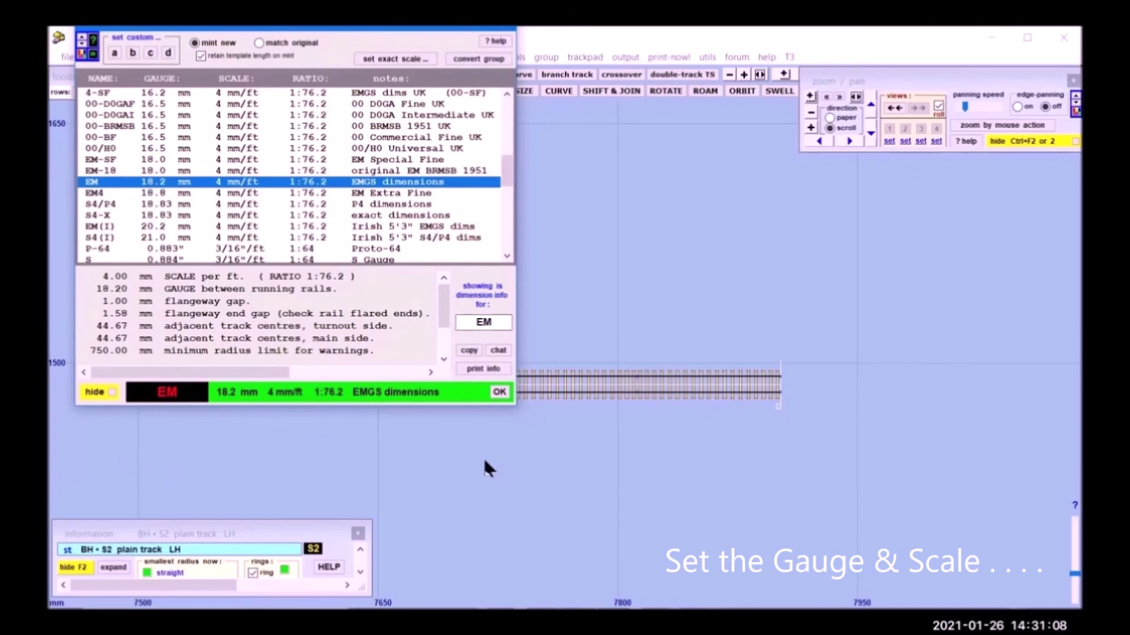
{"action": "left_click", "coordinate": [499, 393]}
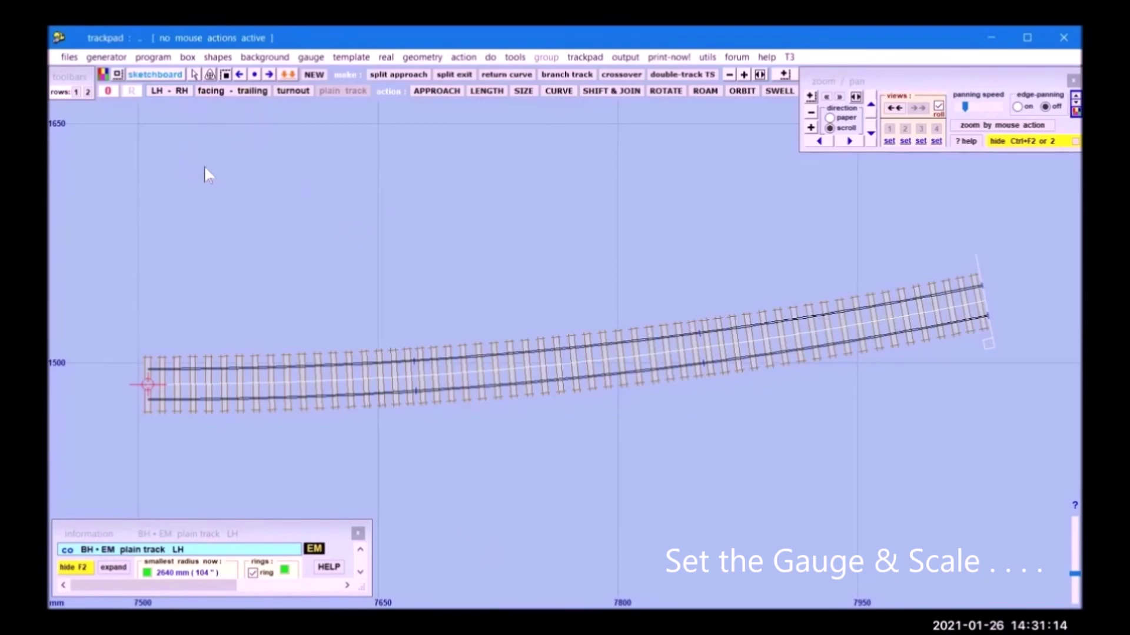
Step: Set the gauge to S2 2FS (9.42 mm) from the short list and close the gauge/scale selector
{"action": "left_click", "coordinate": [311, 58]}
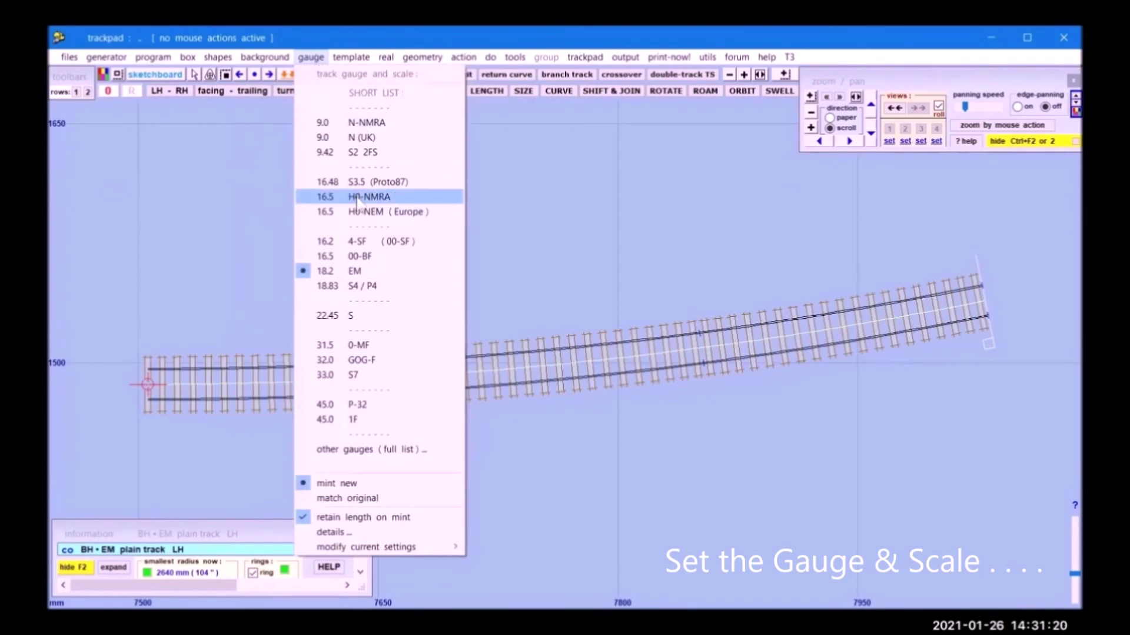
{"action": "left_click", "coordinate": [368, 153]}
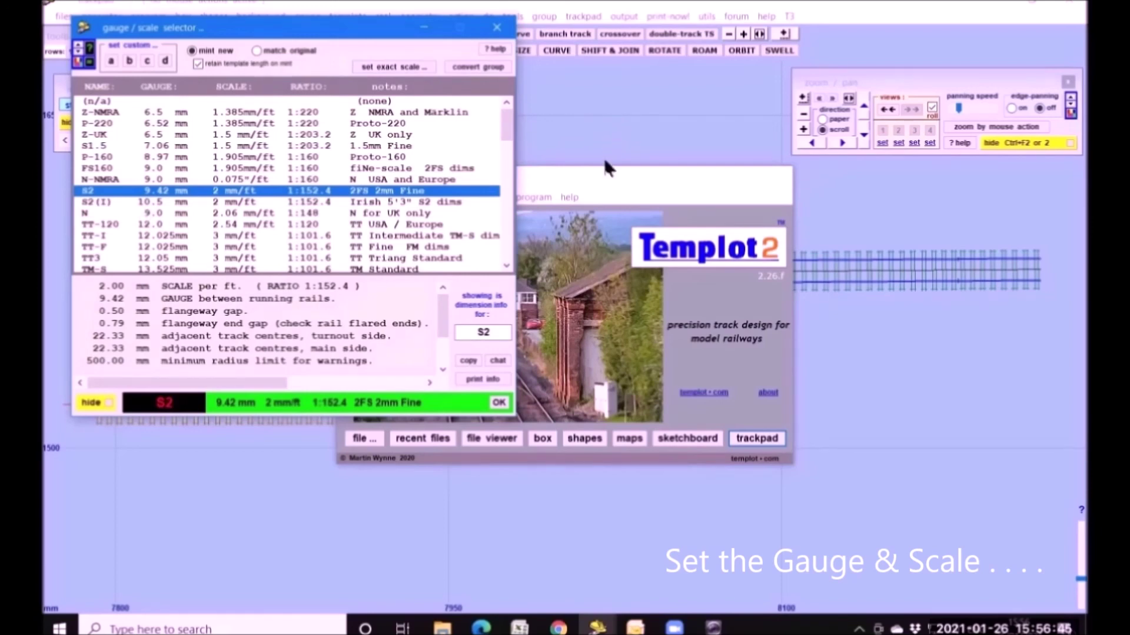
{"action": "left_click", "coordinate": [497, 28]}
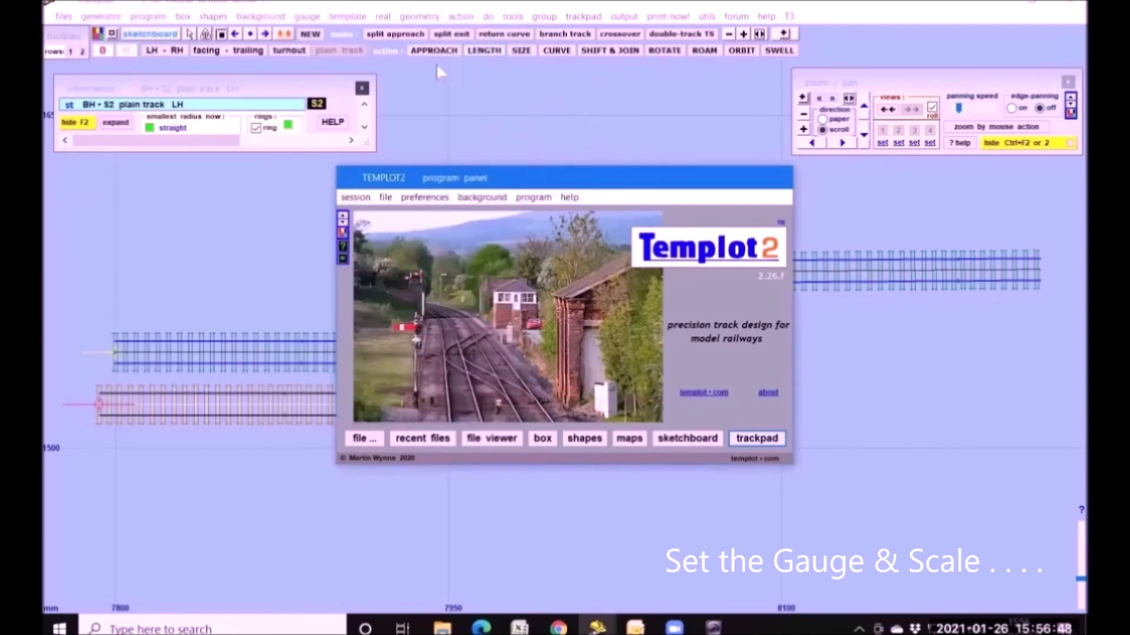